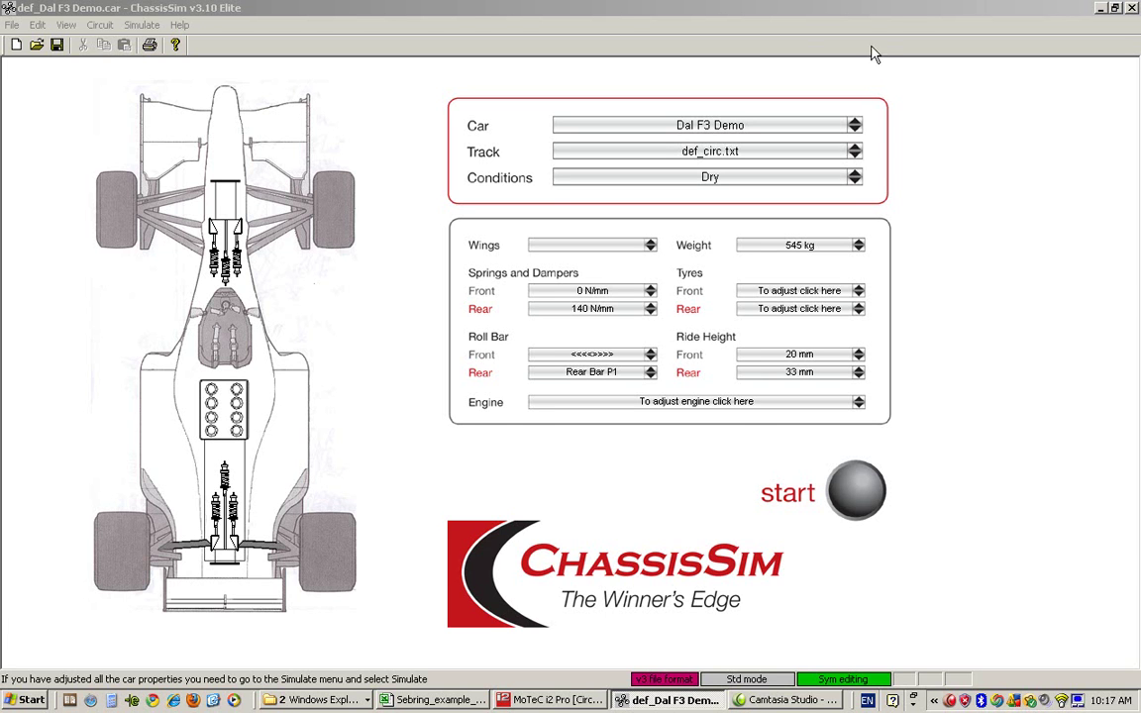
# - Return to ChassisSim and review the tyre force modelling settings, closing them unchanged
pyautogui.click(802, 8)
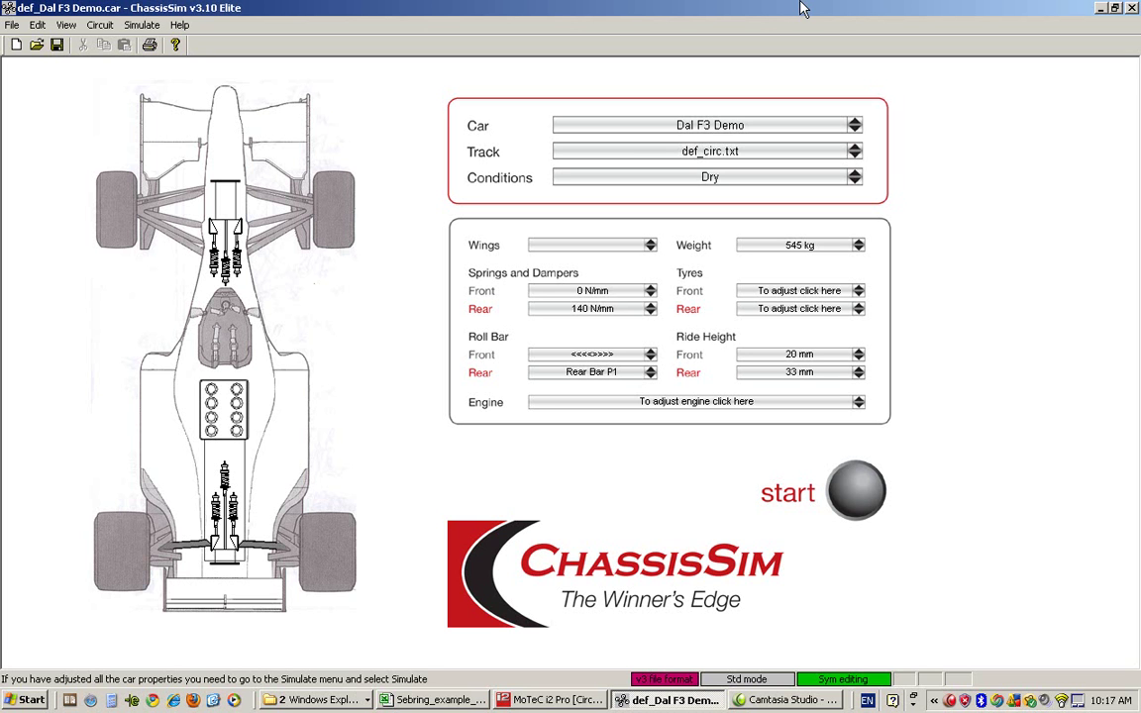
pyautogui.click(553, 700)
pyautogui.click(684, 700)
pyautogui.click(136, 25)
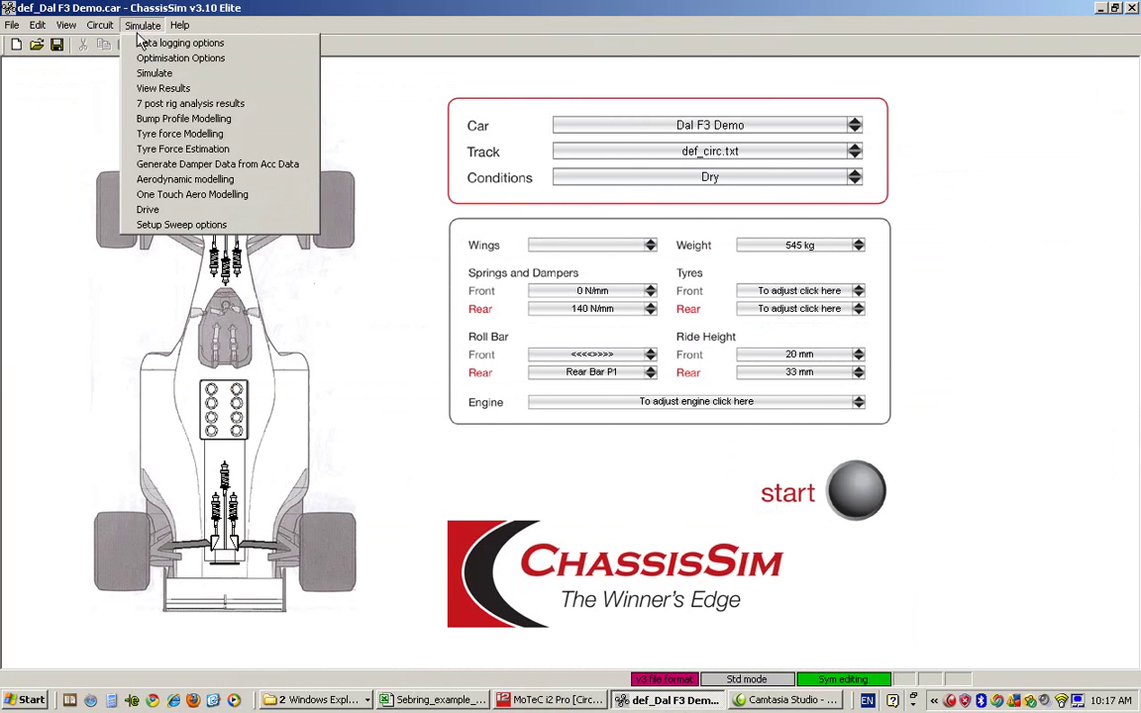
pyautogui.click(234, 133)
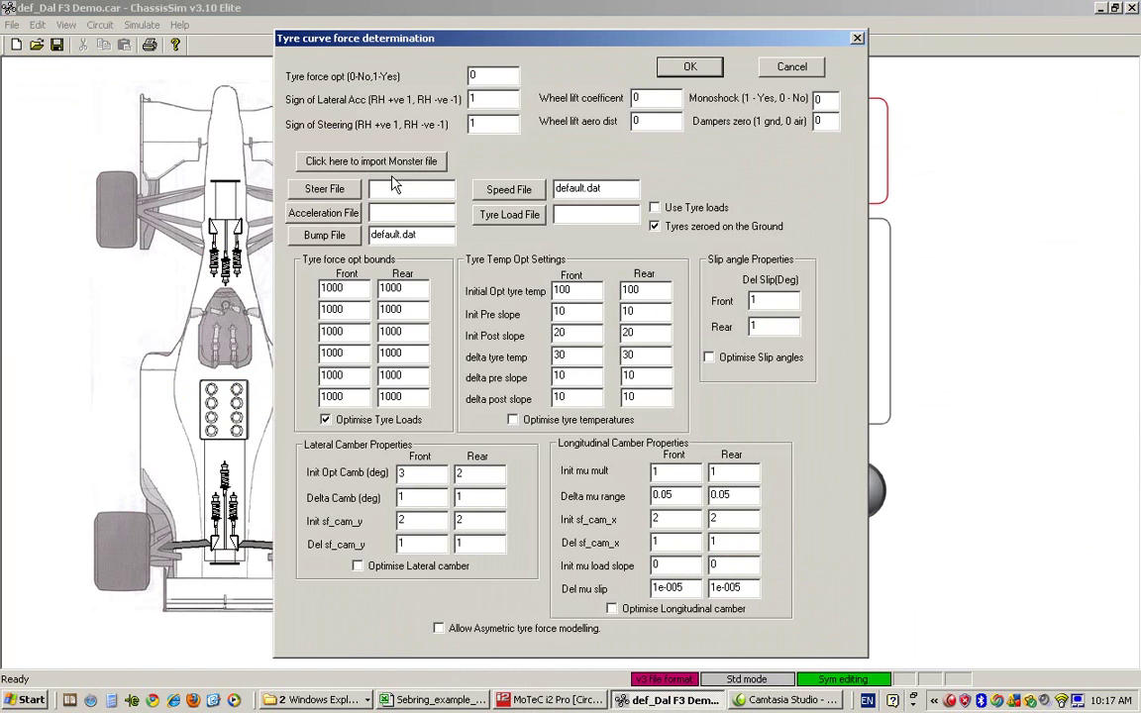
pyautogui.click(798, 69)
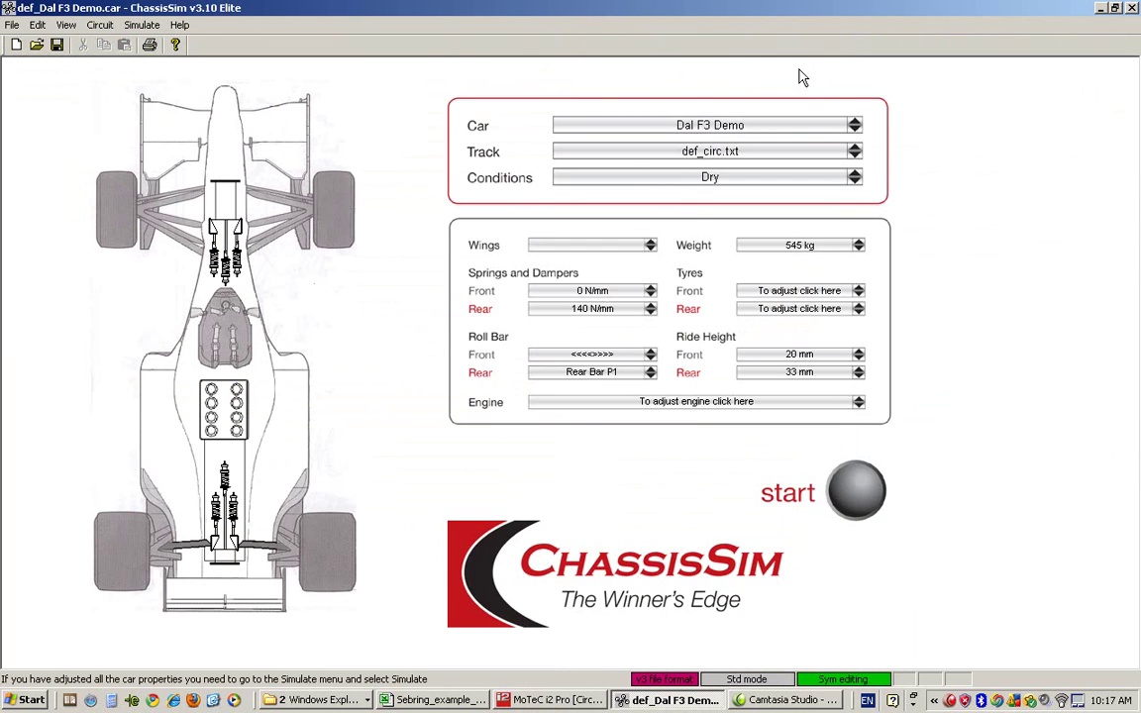
# - Review the aerodynamic and bump profile modelling settings, closing each without changes
pyautogui.click(142, 25)
pyautogui.click(166, 182)
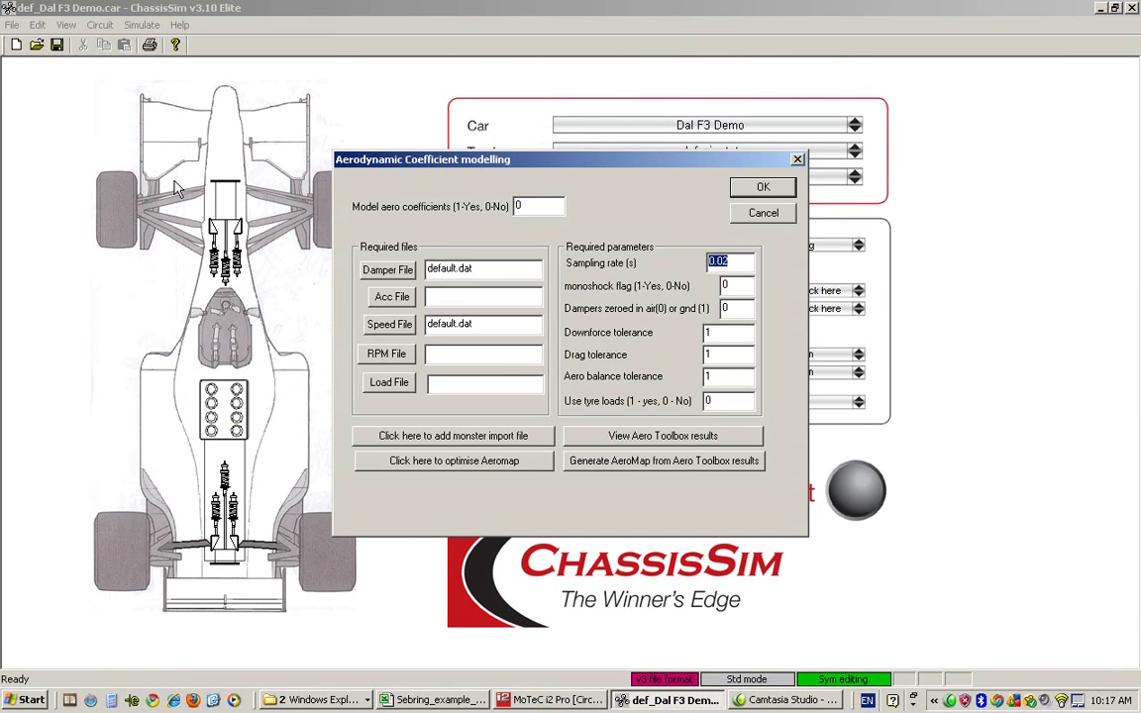
pyautogui.click(763, 212)
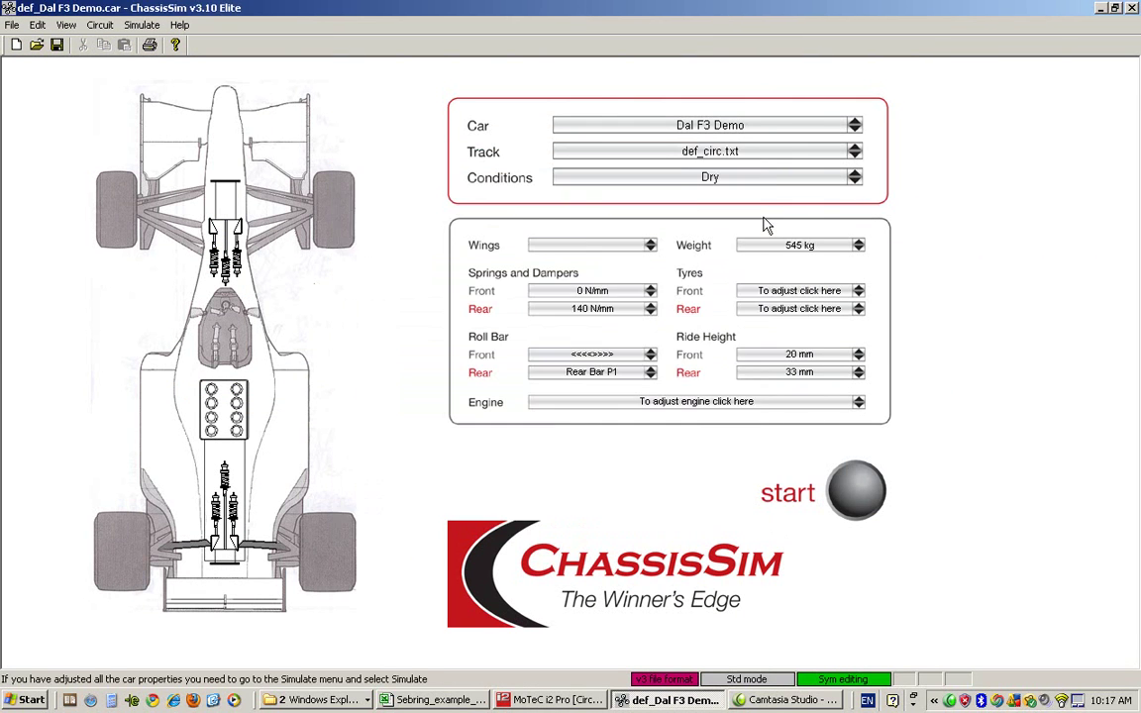
pyautogui.click(141, 25)
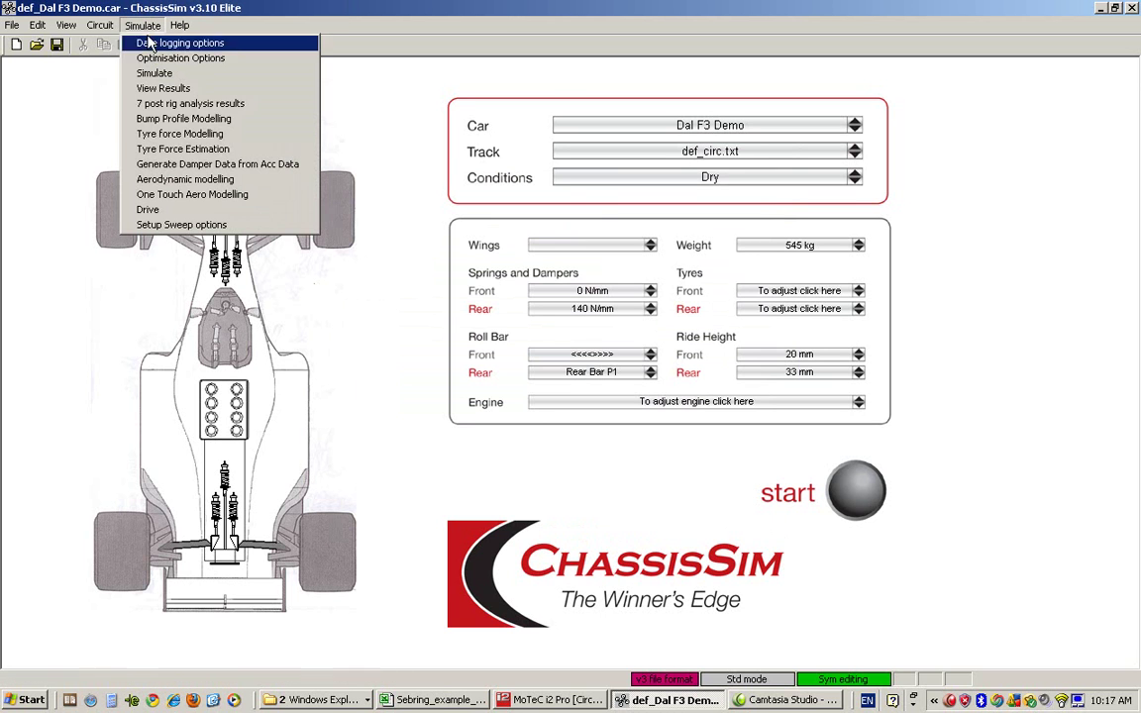
pyautogui.click(245, 131)
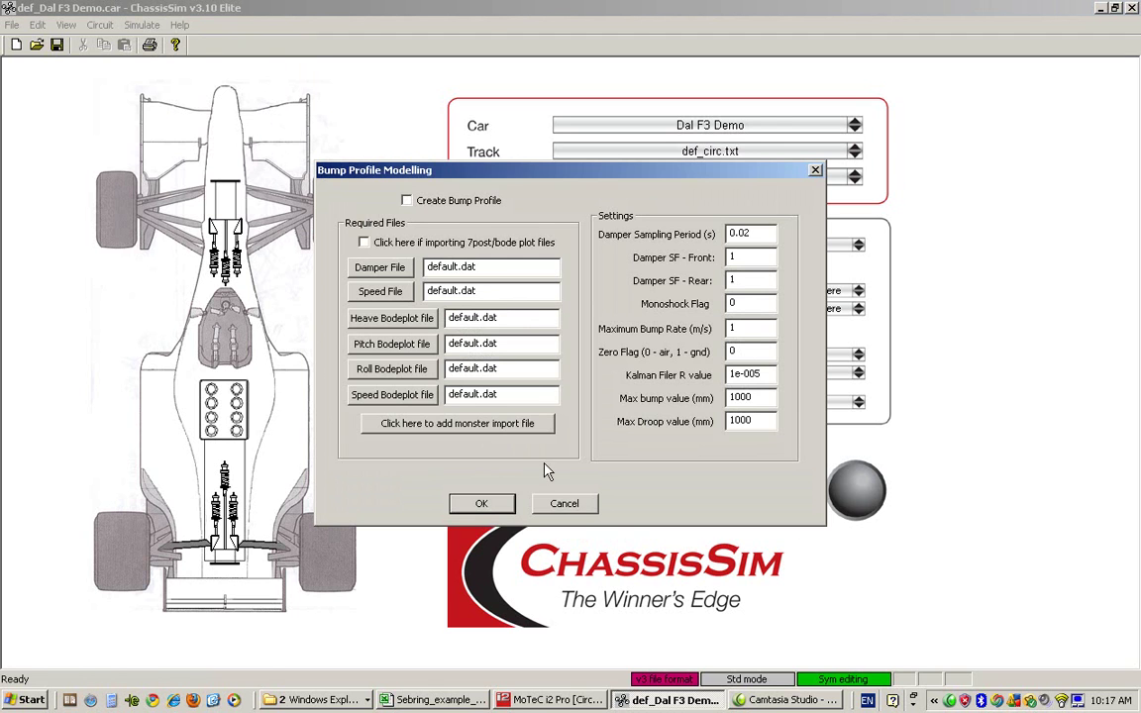
pyautogui.click(578, 506)
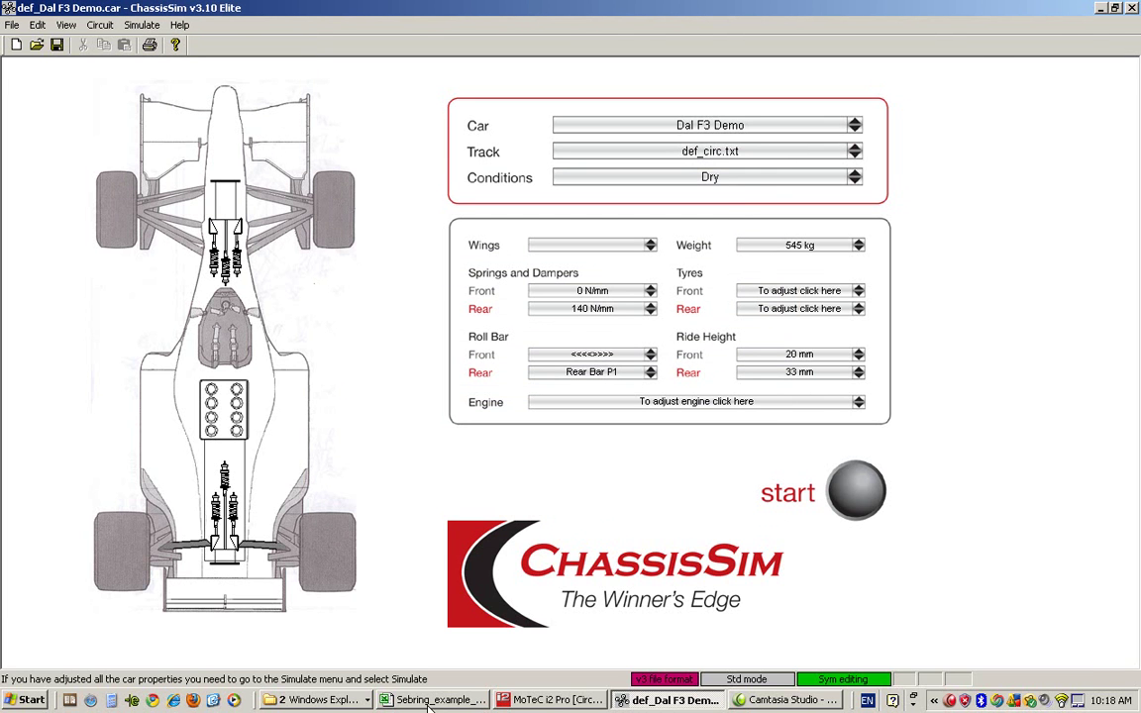
pyautogui.click(429, 701)
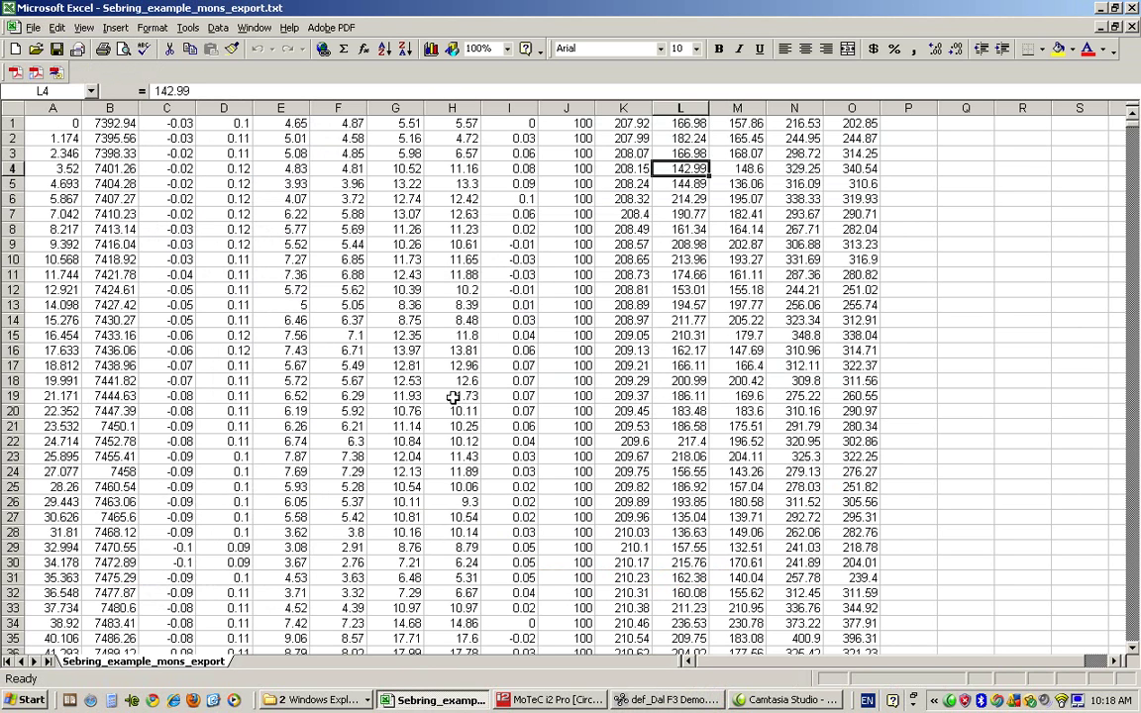
pyautogui.click(51, 107)
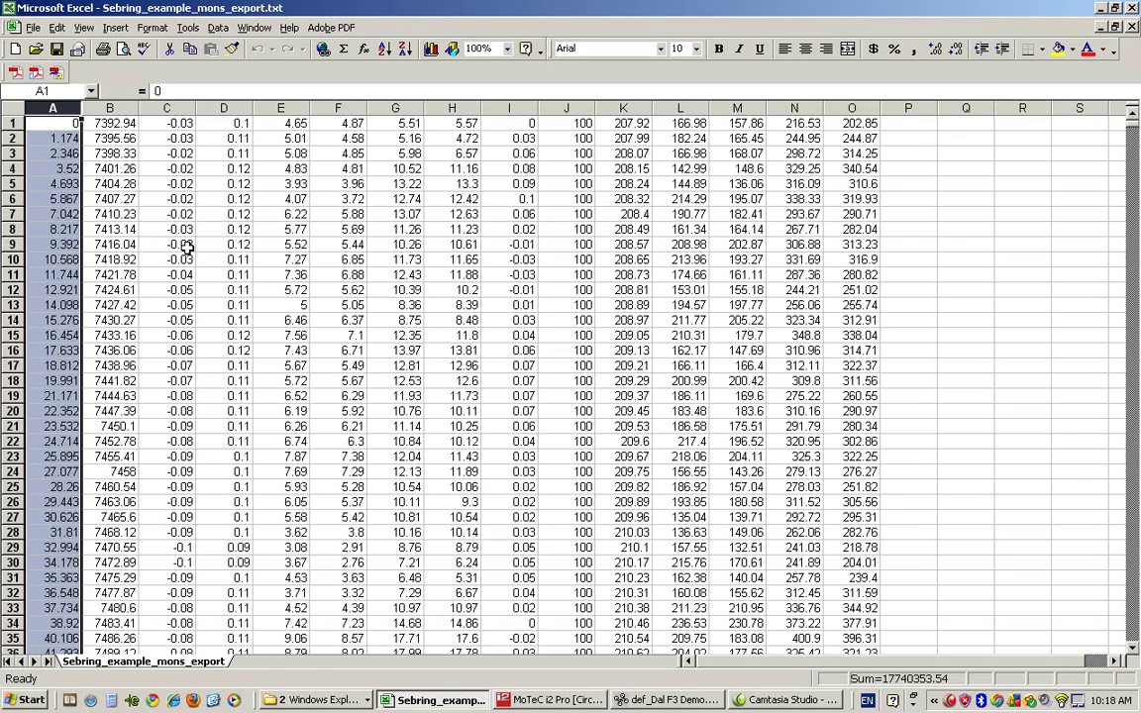
pyautogui.click(107, 109)
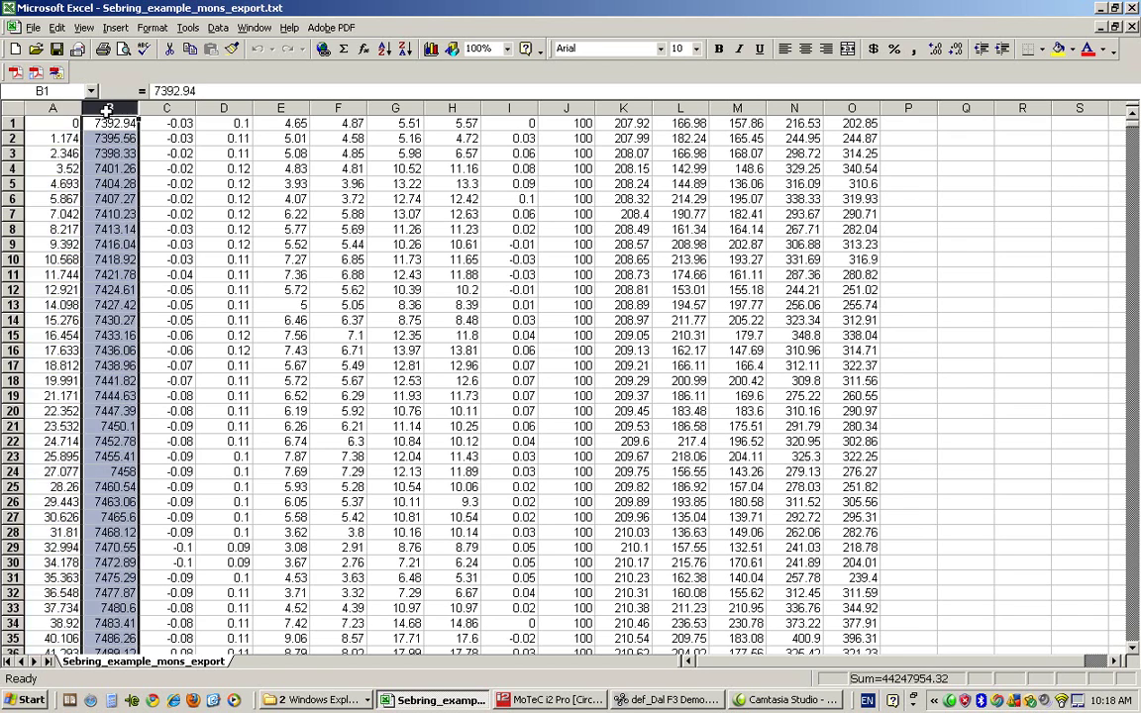
pyautogui.click(170, 107)
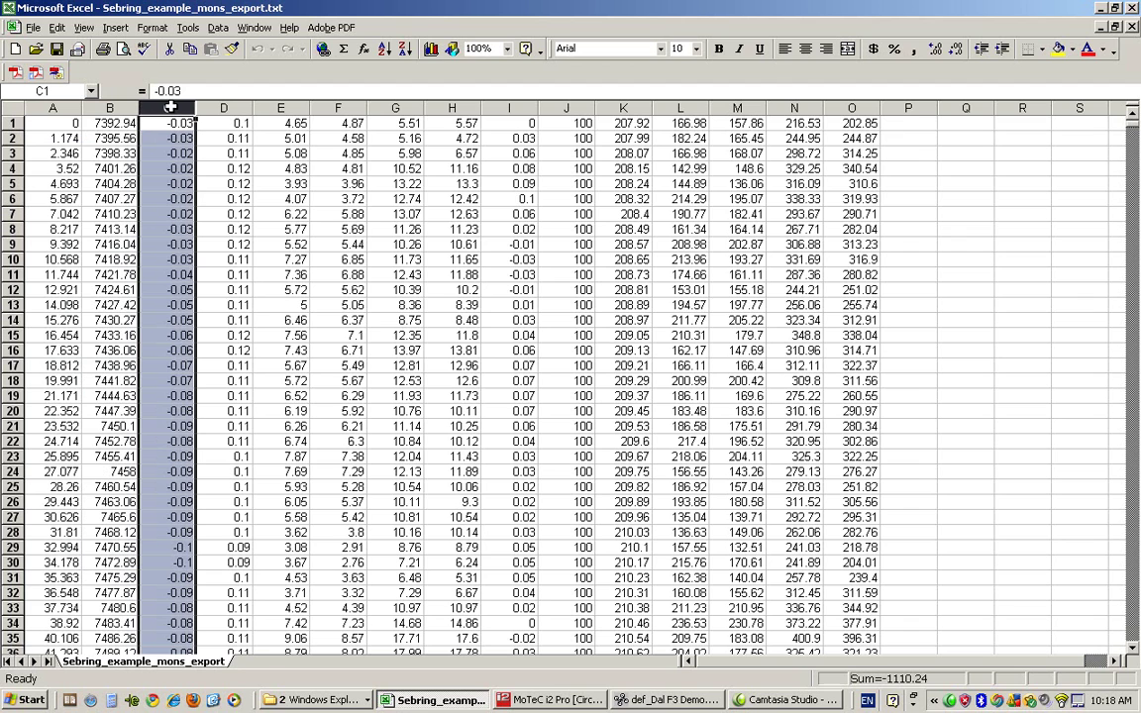
pyautogui.click(228, 108)
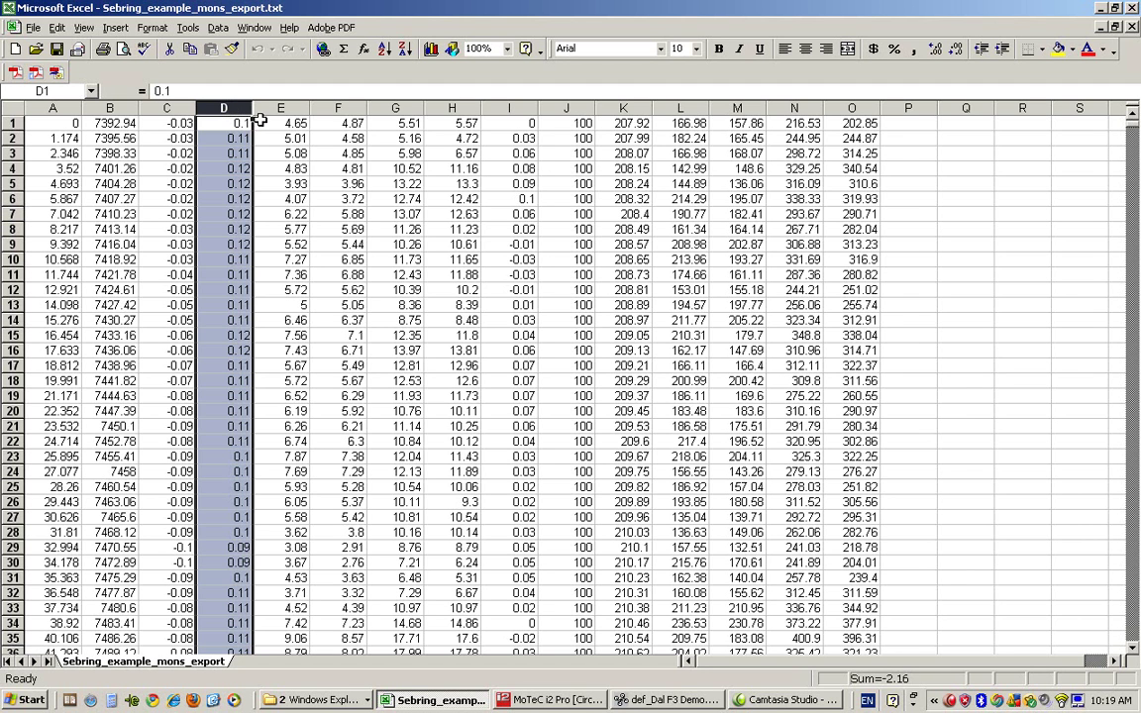
pyautogui.click(294, 107)
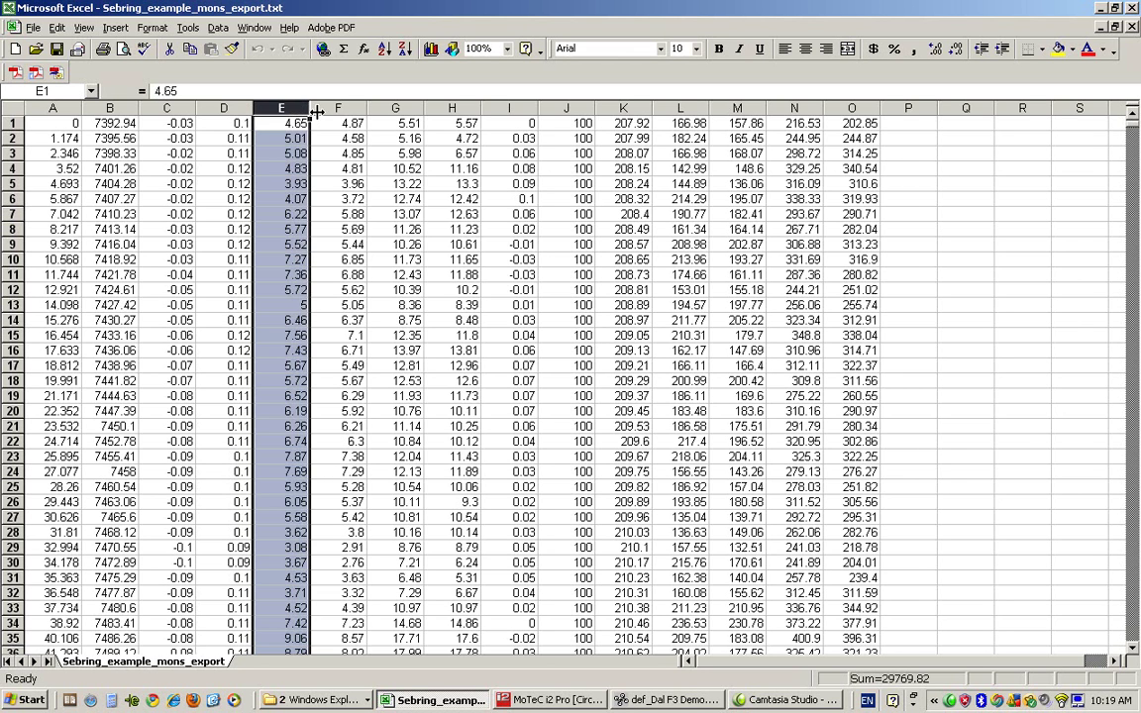
pyautogui.click(338, 107)
pyautogui.click(398, 107)
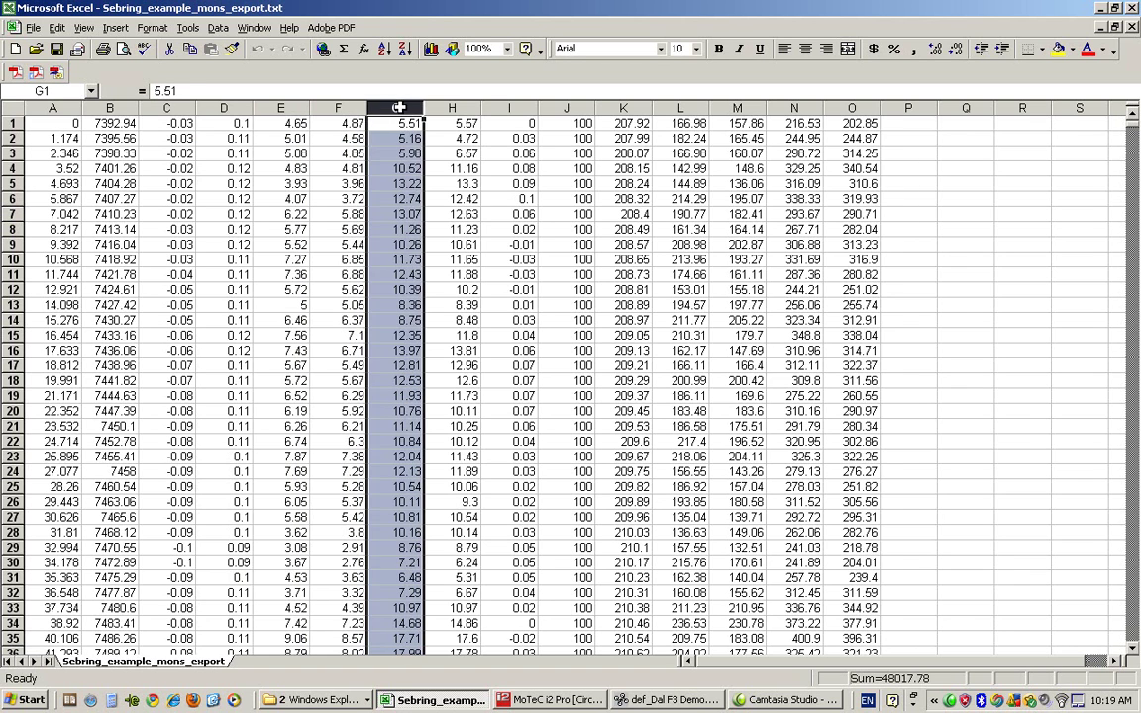
pyautogui.click(449, 107)
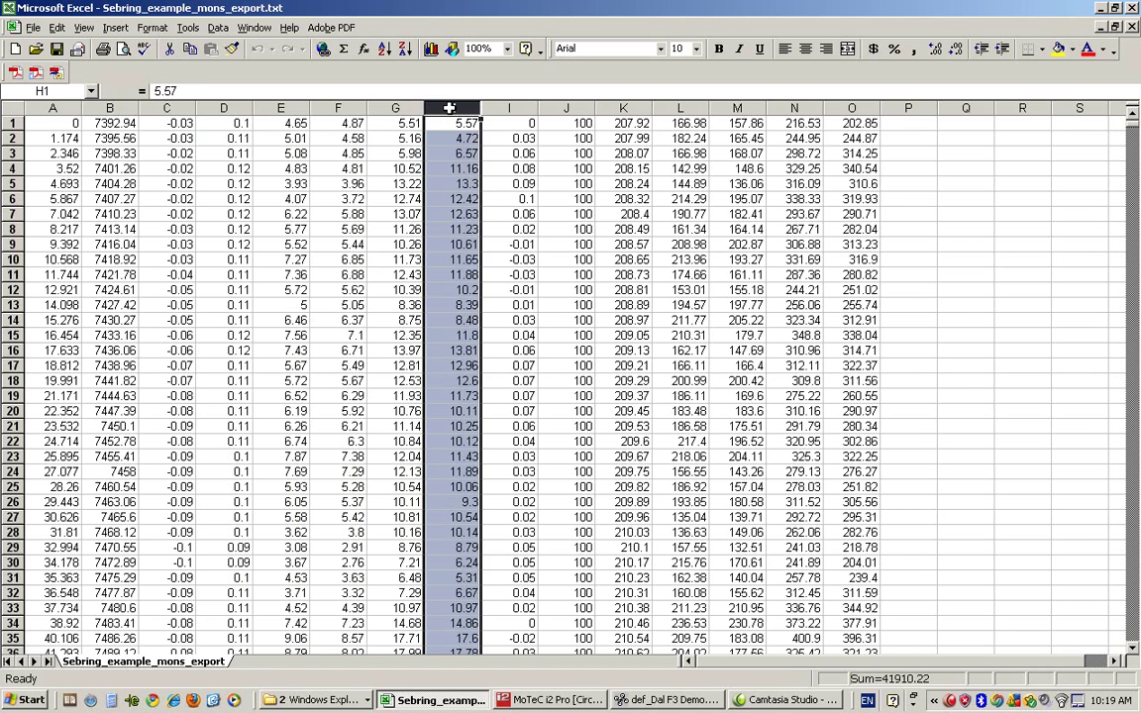
pyautogui.click(290, 107)
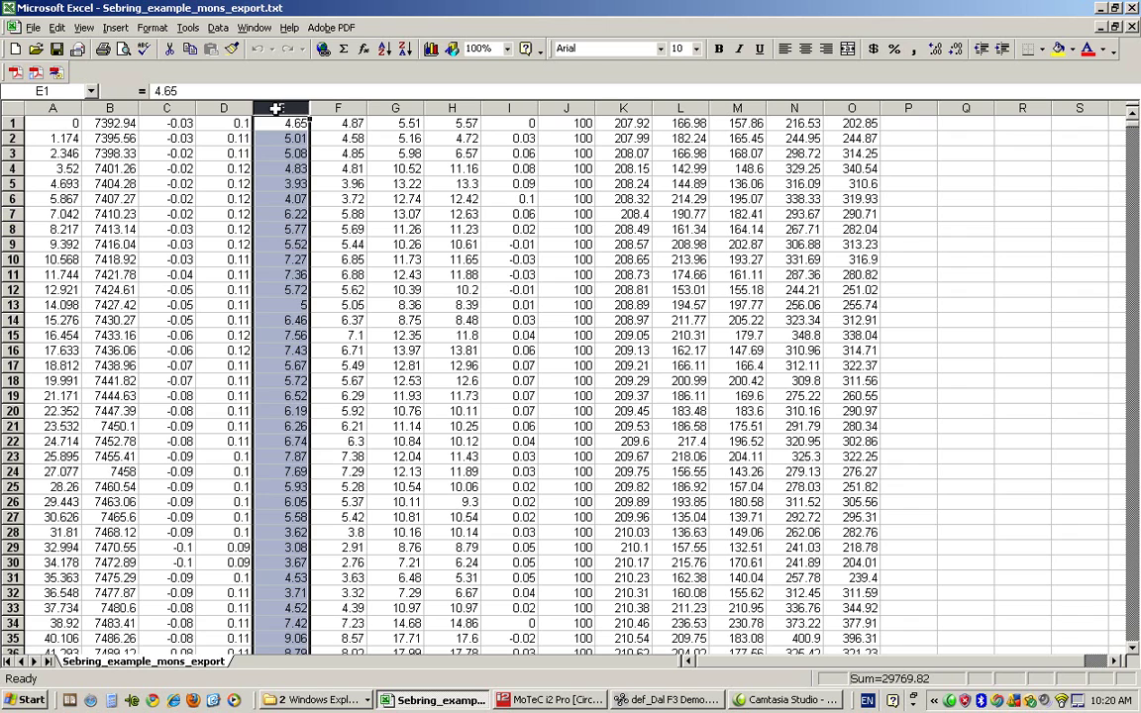
pyautogui.hotkey('ctrl', 'c')
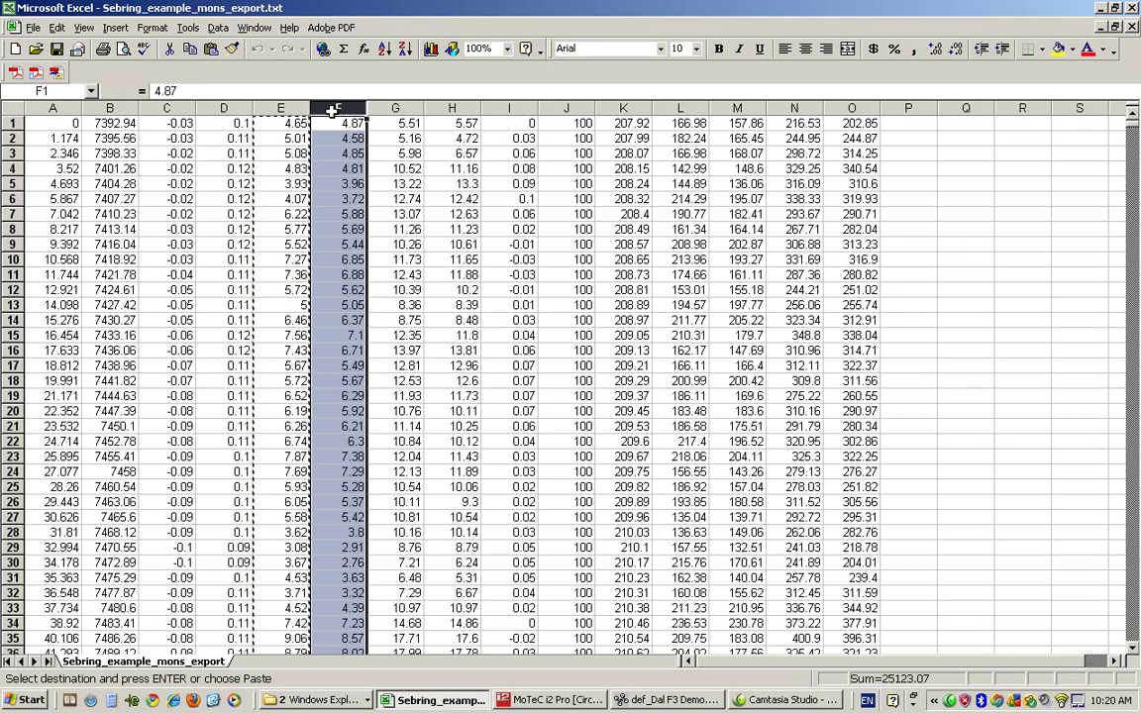
pyautogui.press('Escape')
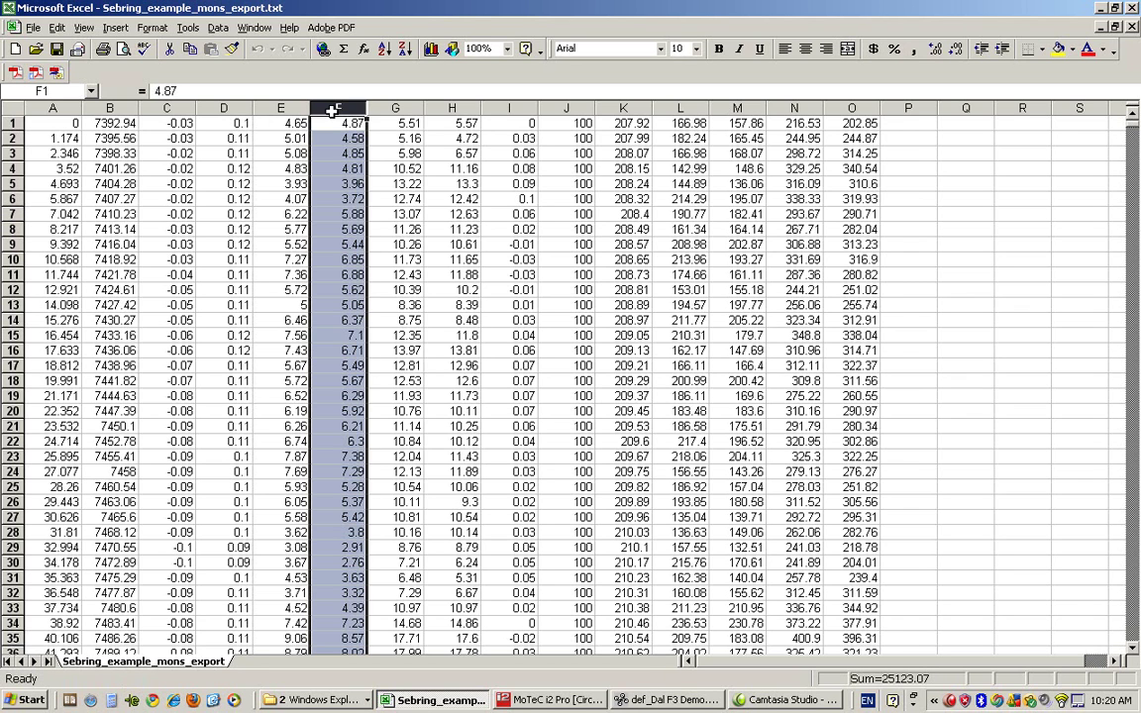
pyautogui.click(509, 110)
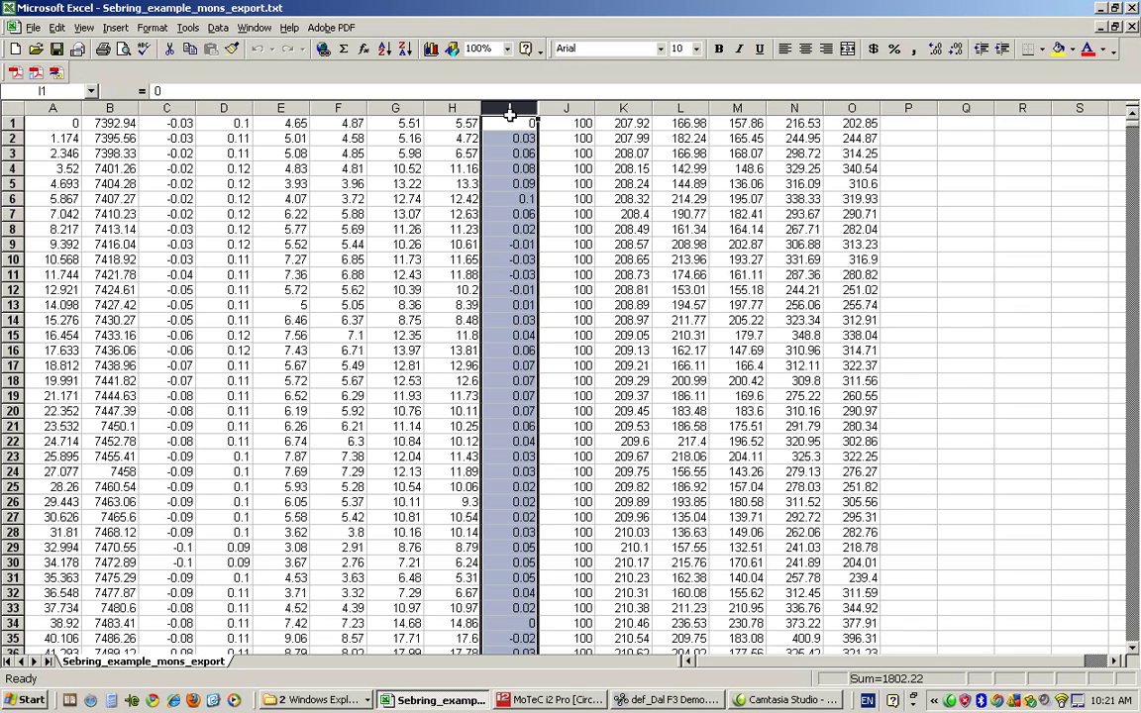
pyautogui.click(570, 108)
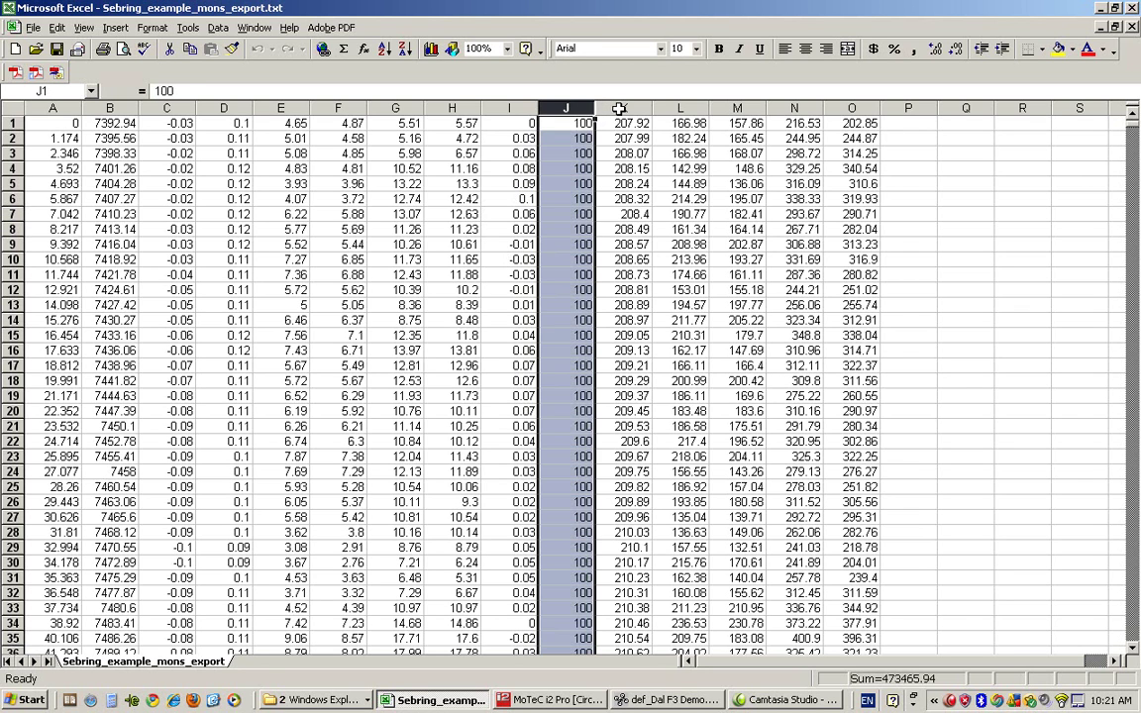
pyautogui.click(620, 108)
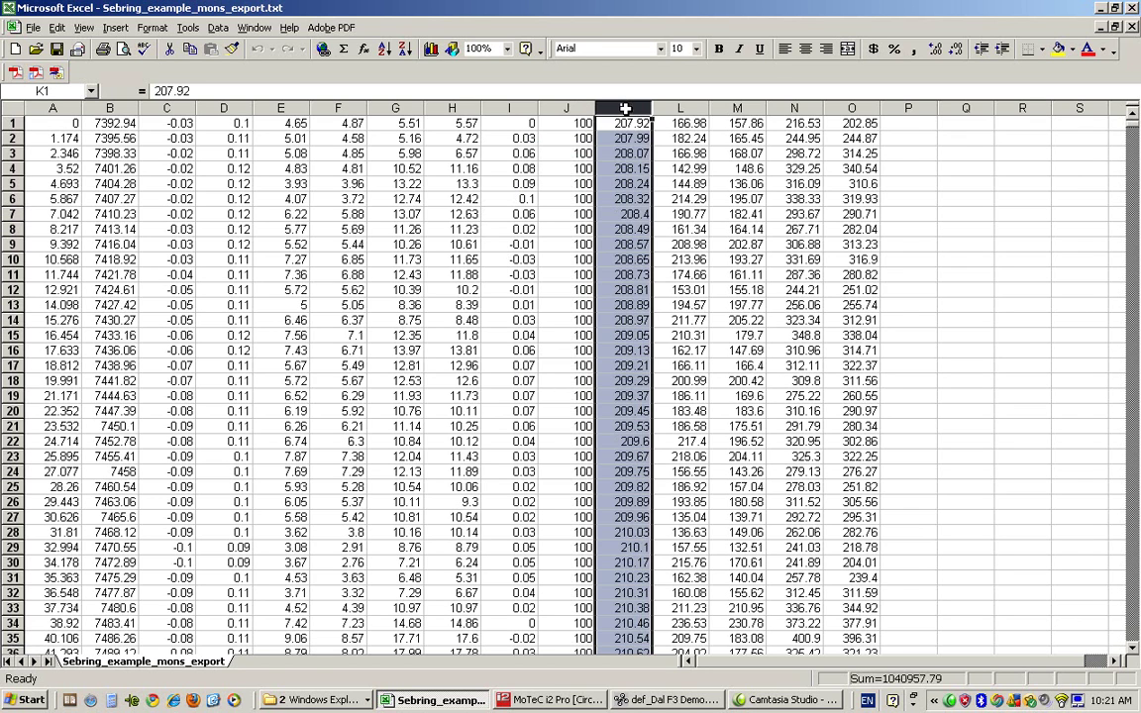
pyautogui.click(691, 108)
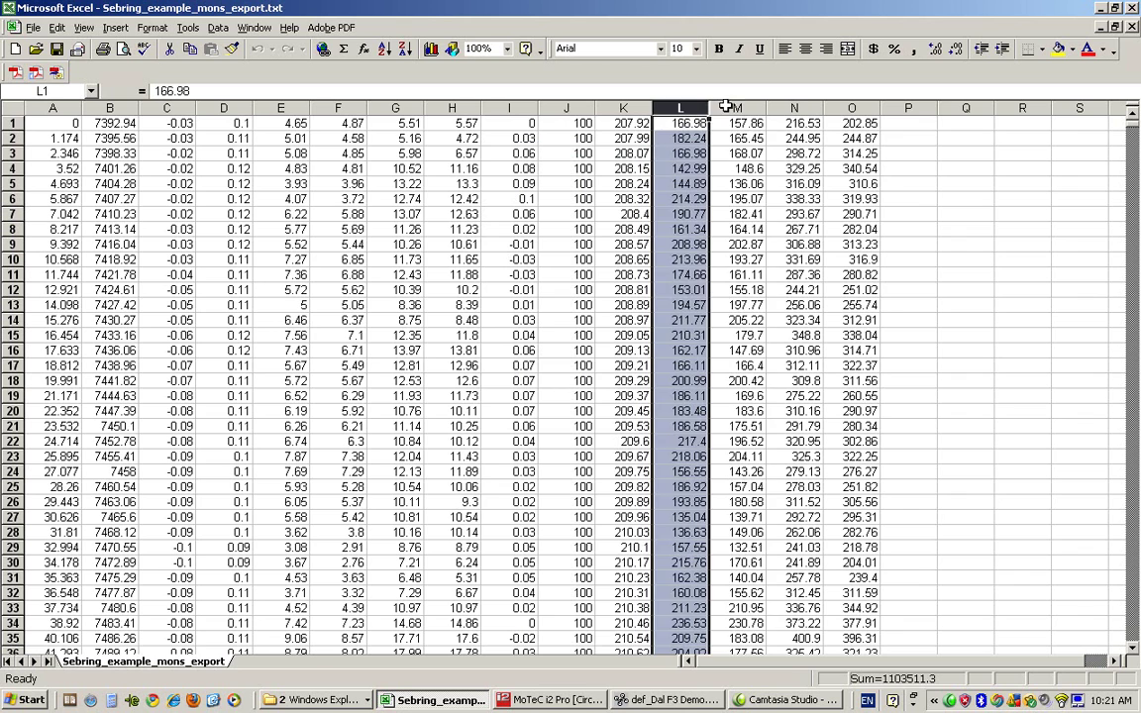
pyautogui.click(737, 108)
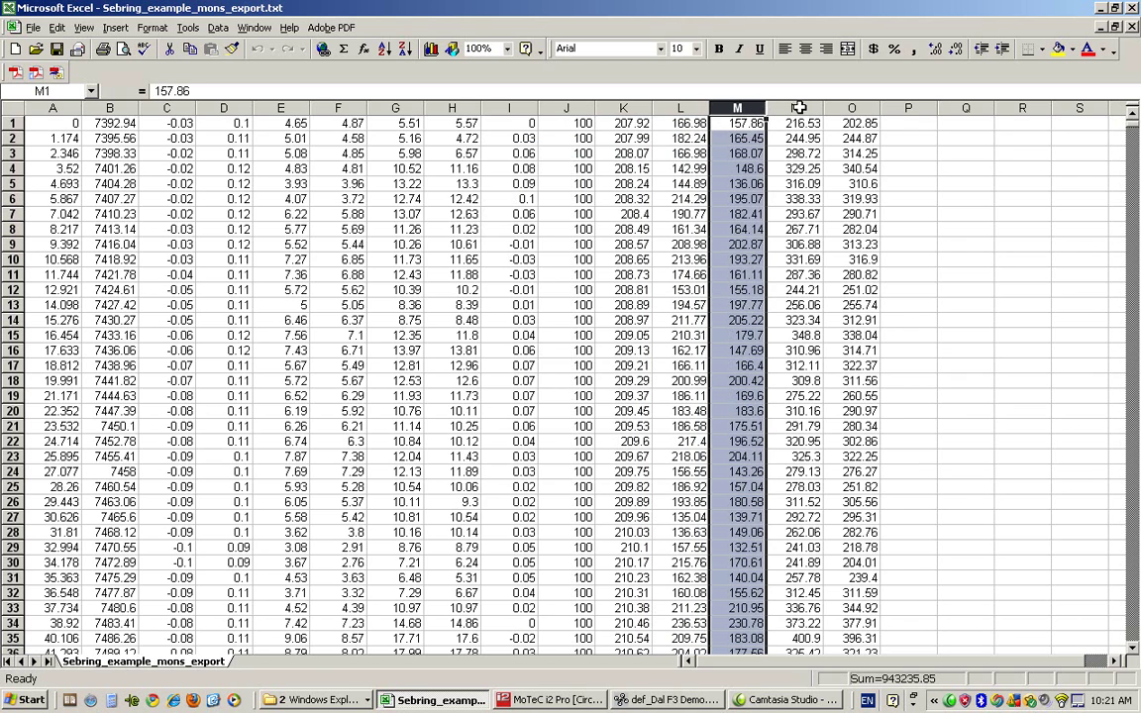
pyautogui.click(799, 107)
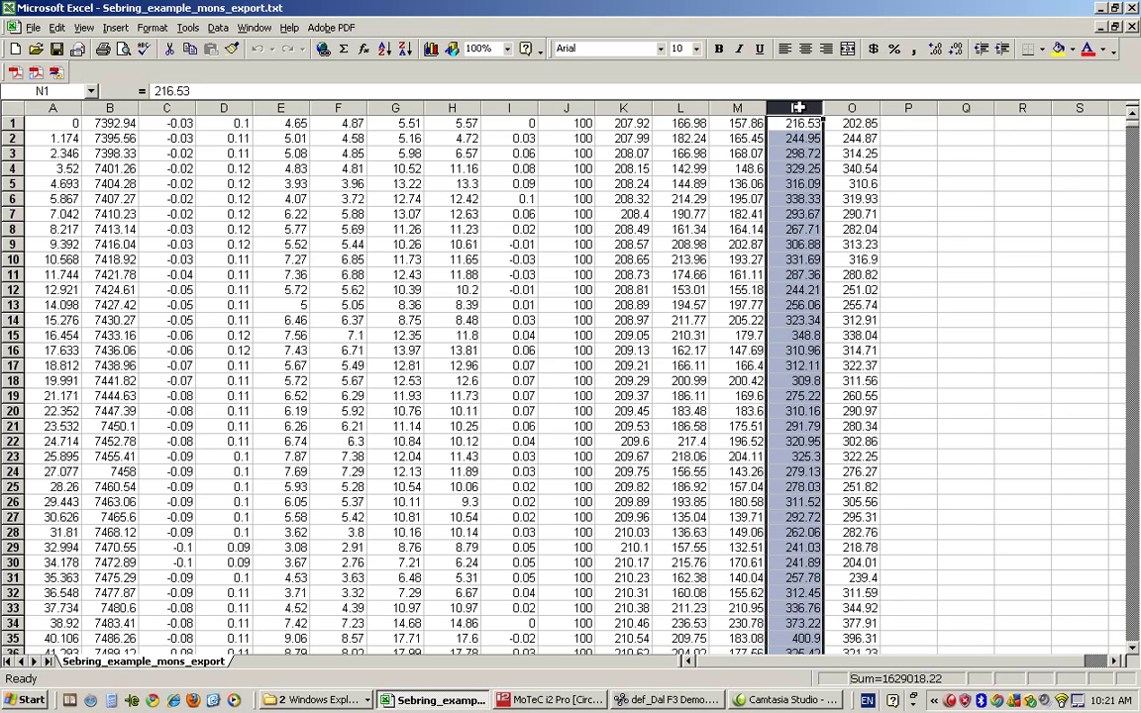
pyautogui.click(848, 107)
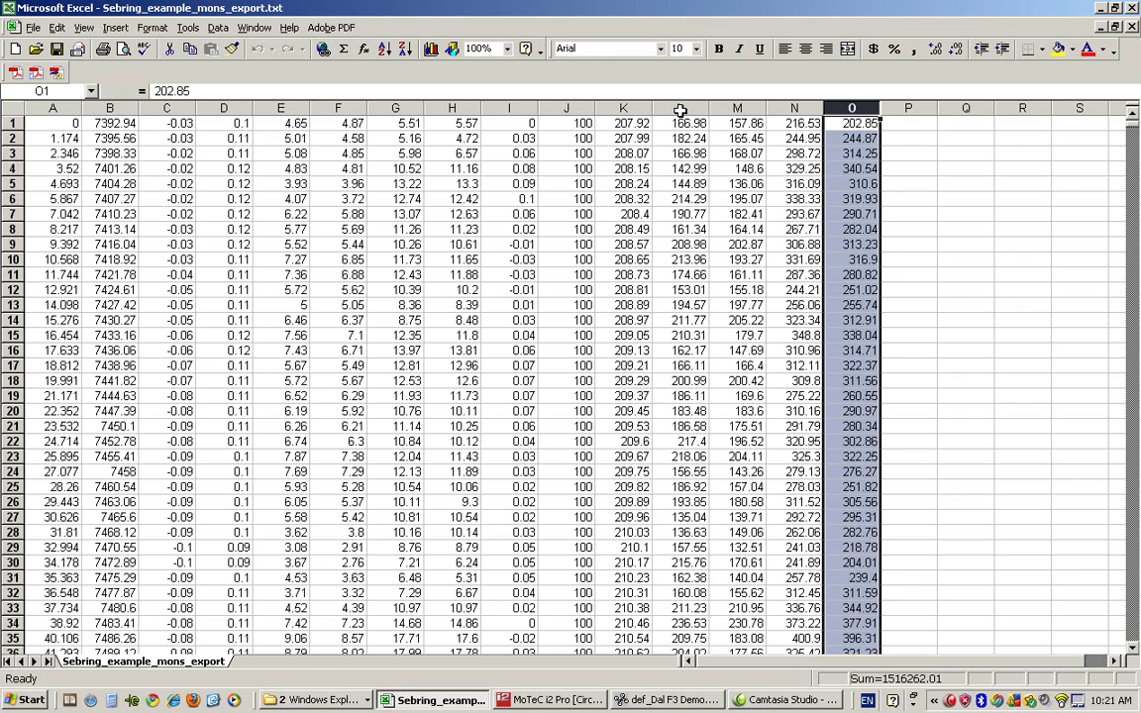
pyautogui.moveTo(612, 107); pyautogui.dragTo(772, 86)
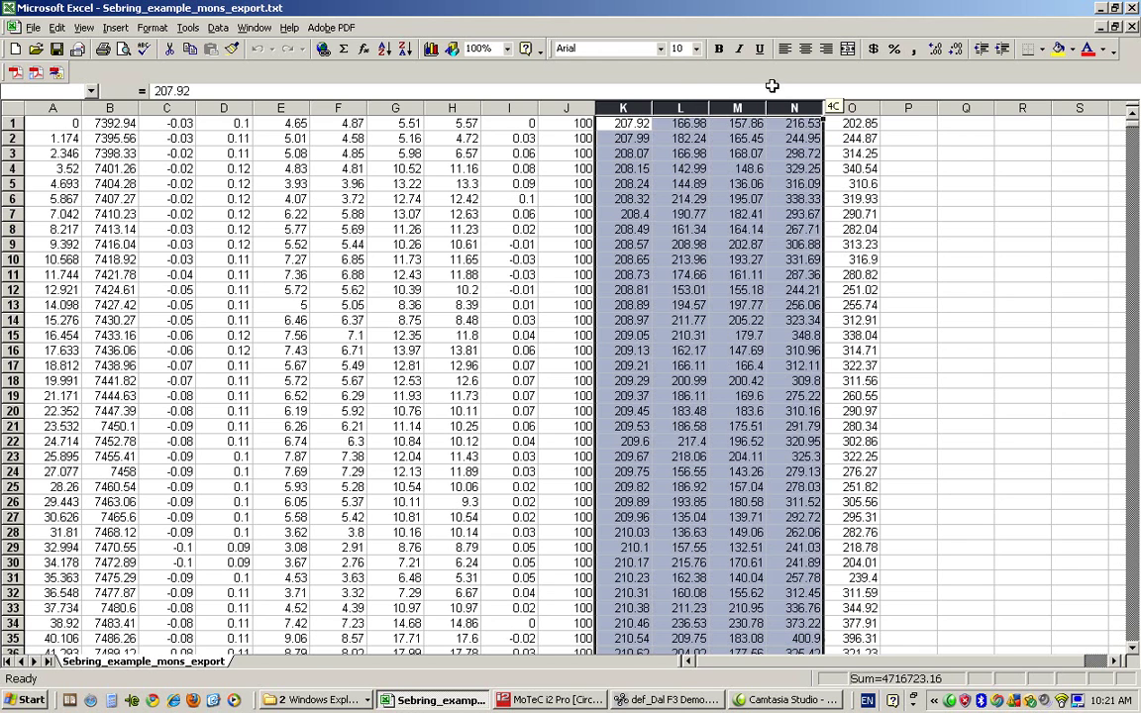
pyautogui.click(737, 198)
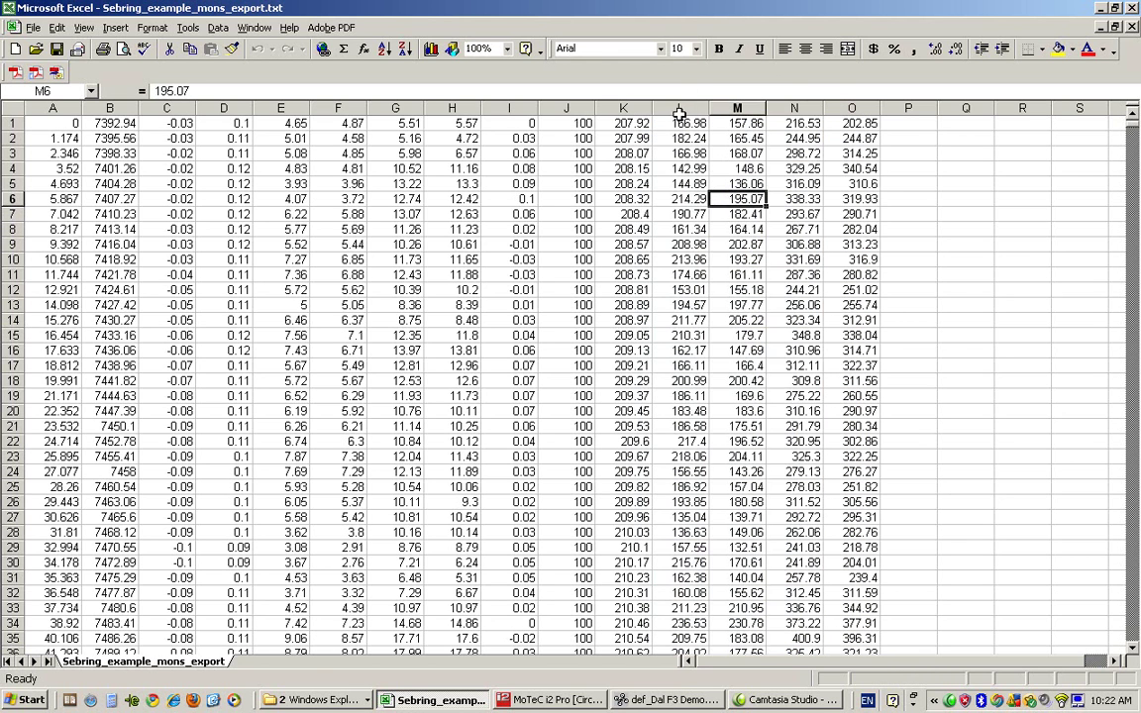
pyautogui.moveTo(680, 109); pyautogui.dragTo(852, 107)
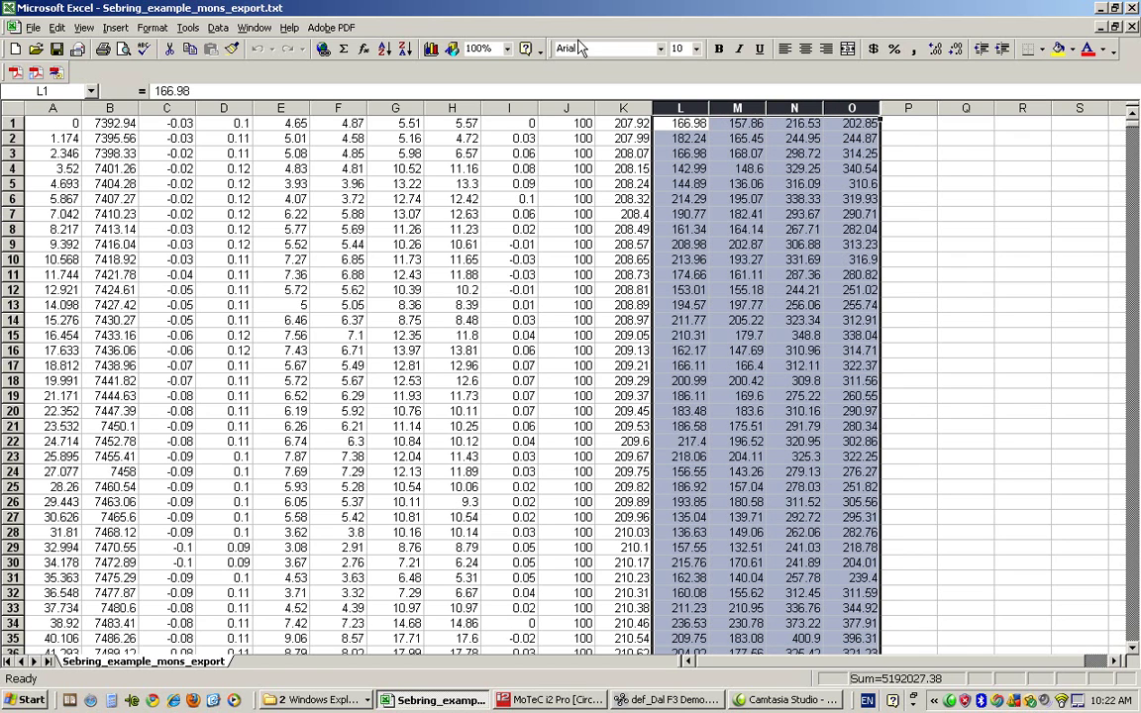
pyautogui.click(60, 29)
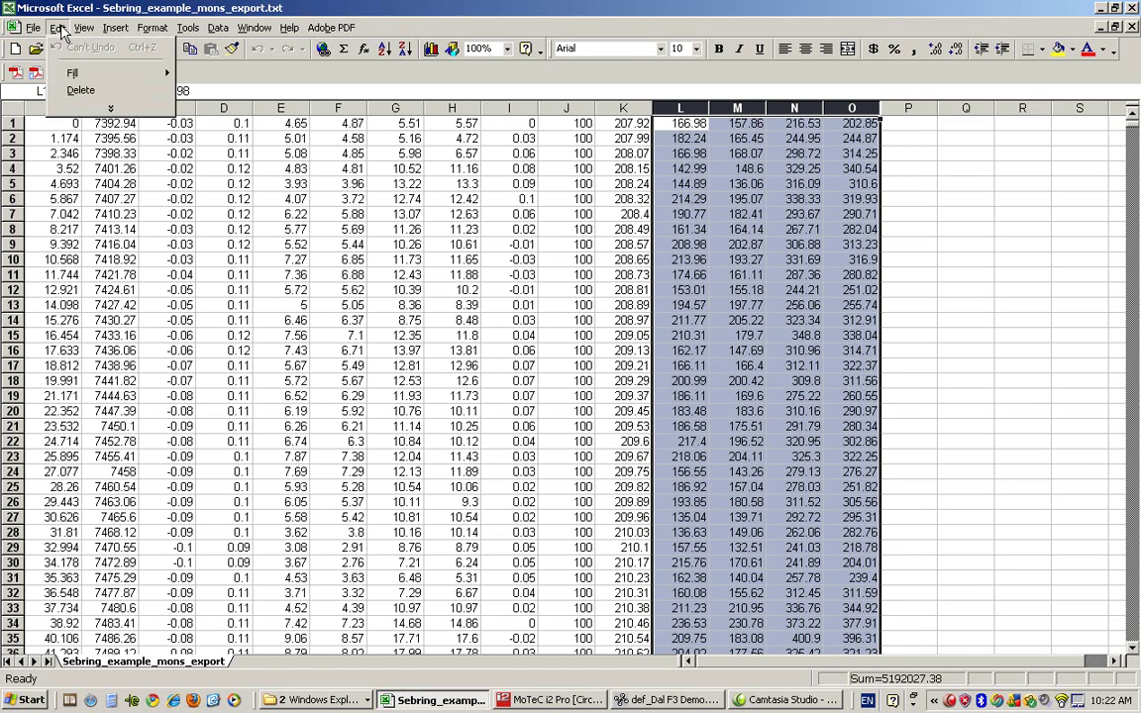
pyautogui.click(77, 87)
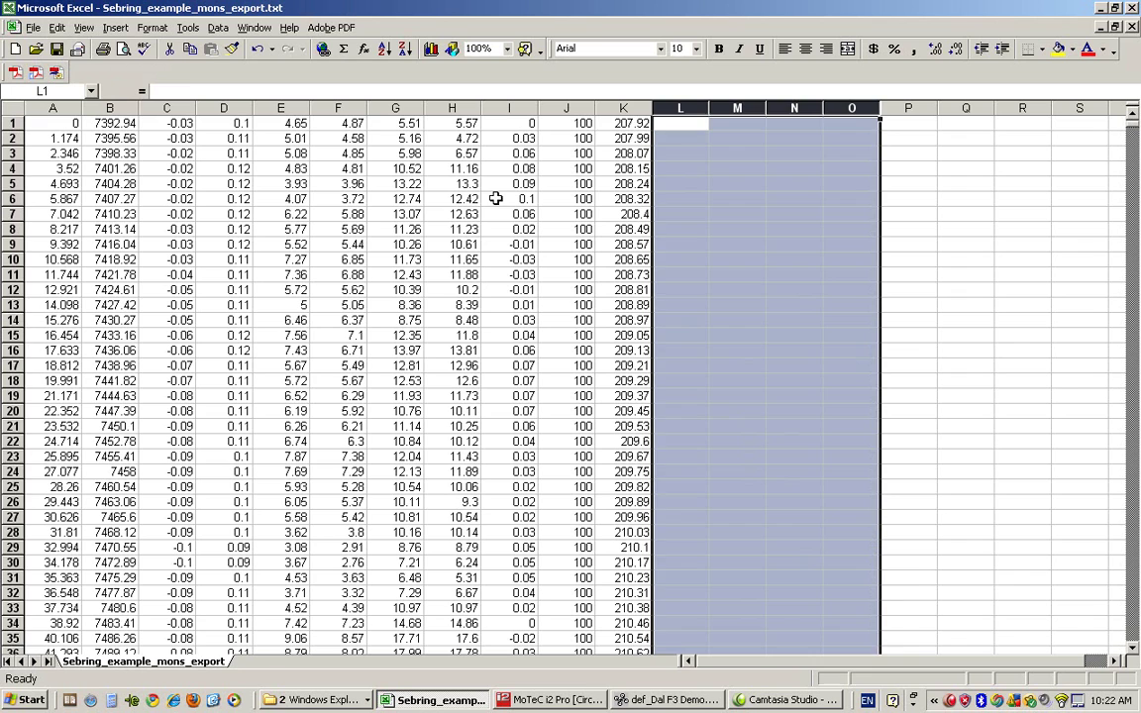
pyautogui.click(625, 123)
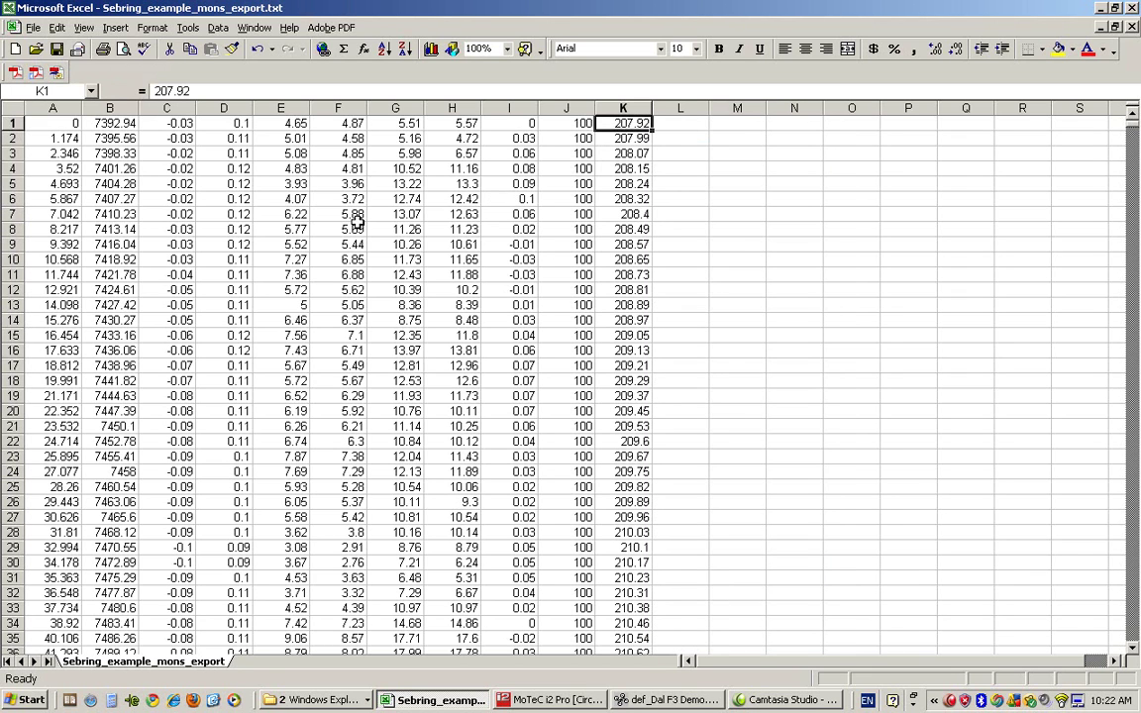
pyautogui.click(56, 29)
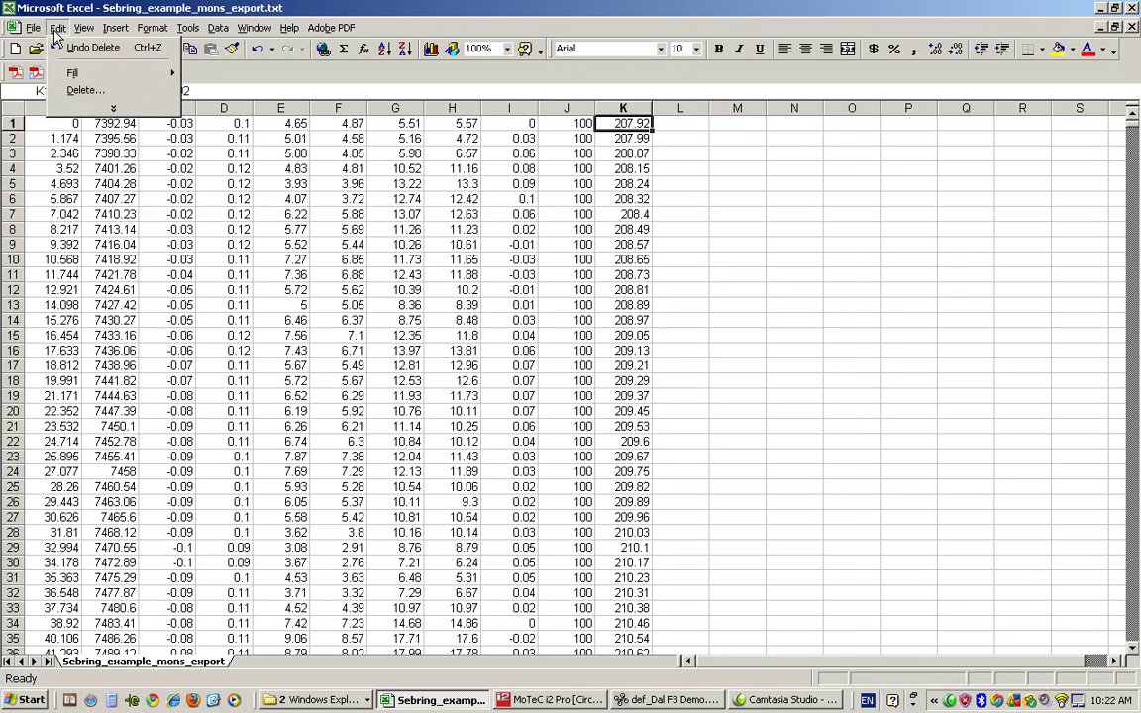
pyautogui.click(112, 49)
pyautogui.click(710, 159)
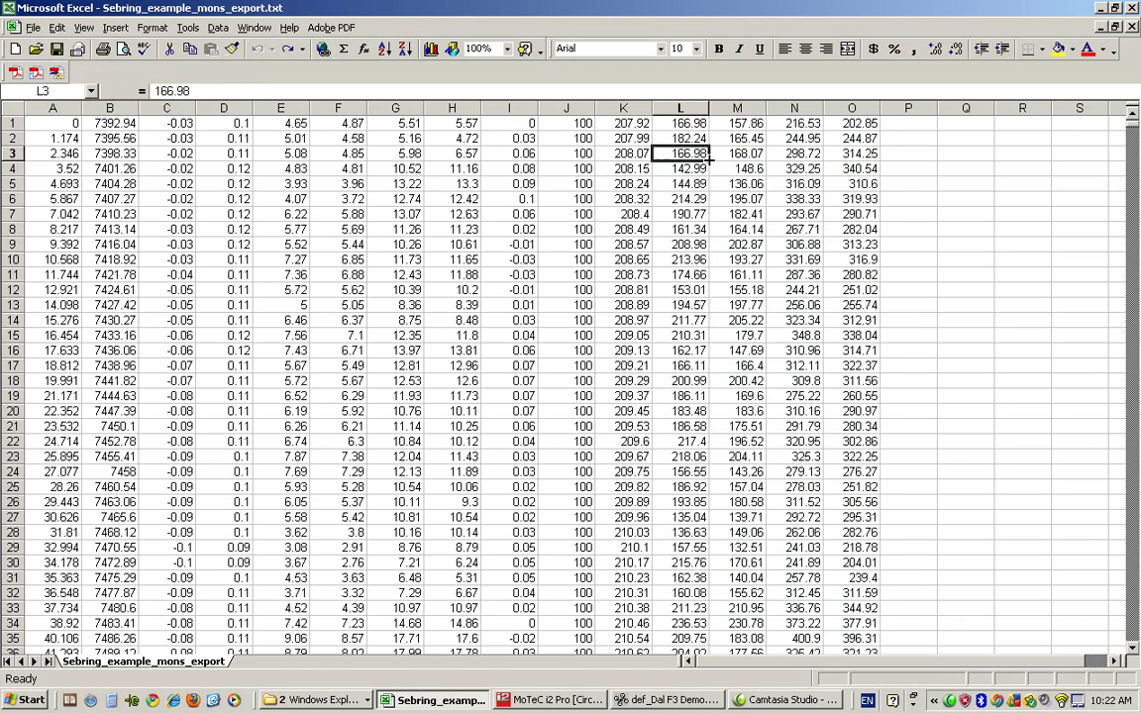
pyautogui.press('Right')
pyautogui.press('Right')
pyautogui.press('Right')
pyautogui.click(699, 141)
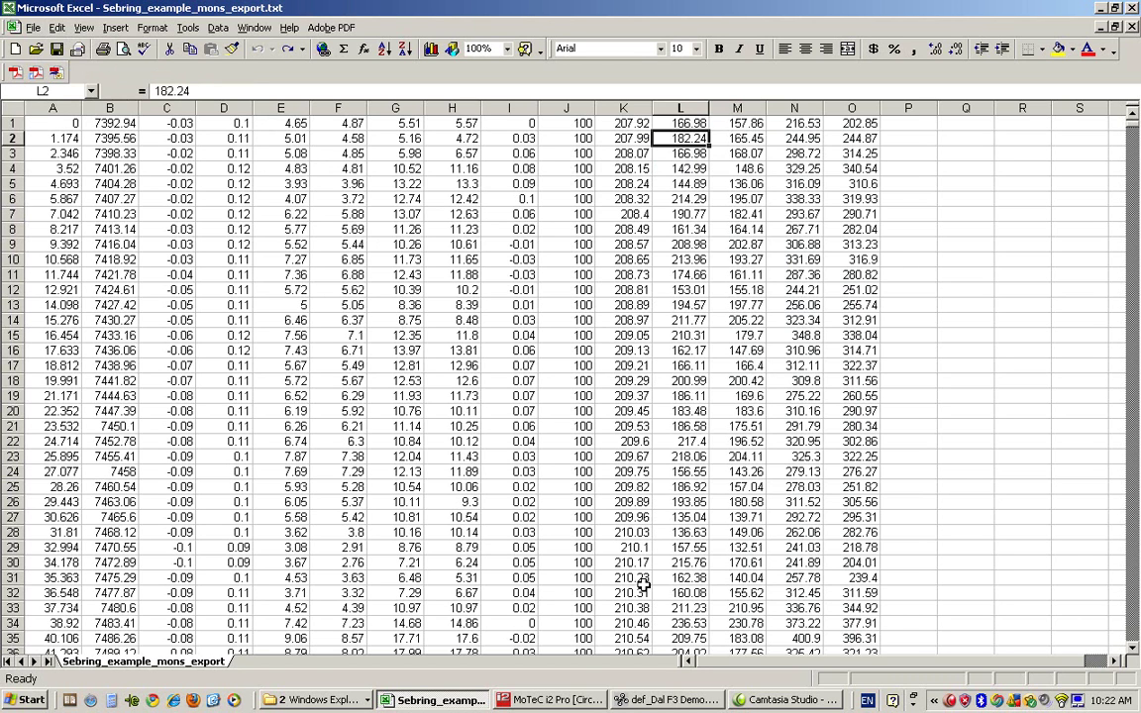
# - Bring up the Sebring out-lap graphs with the cursor at about 208 m, zoomed in
pyautogui.click(557, 701)
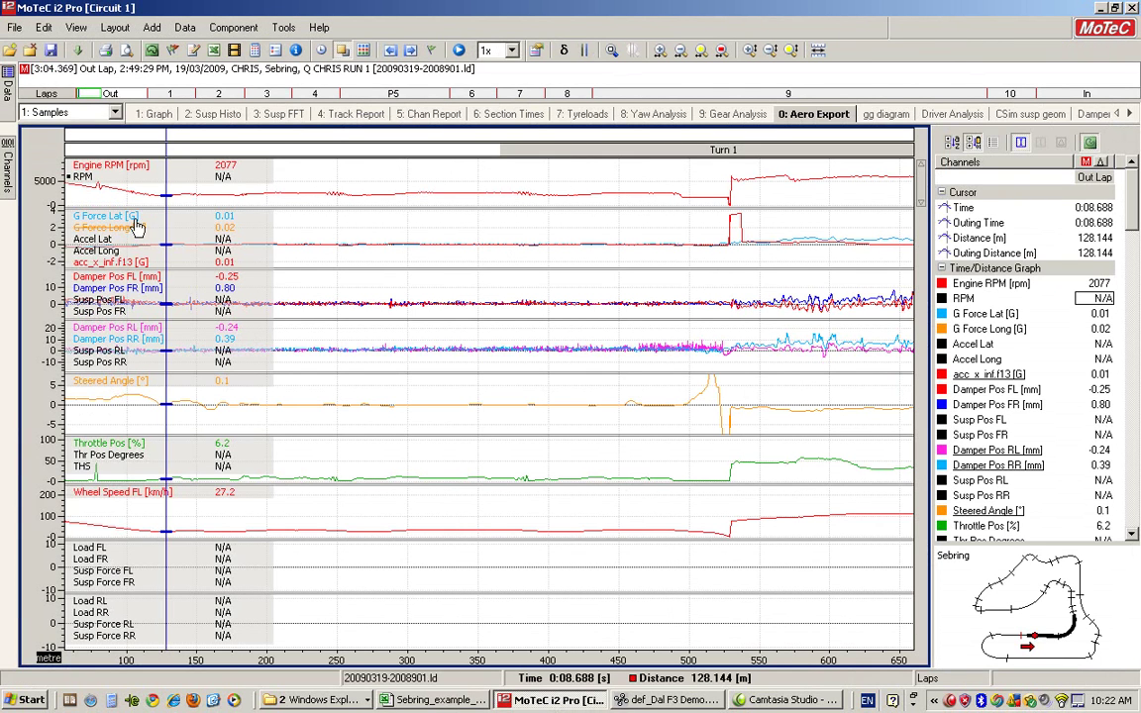
pyautogui.click(10, 109)
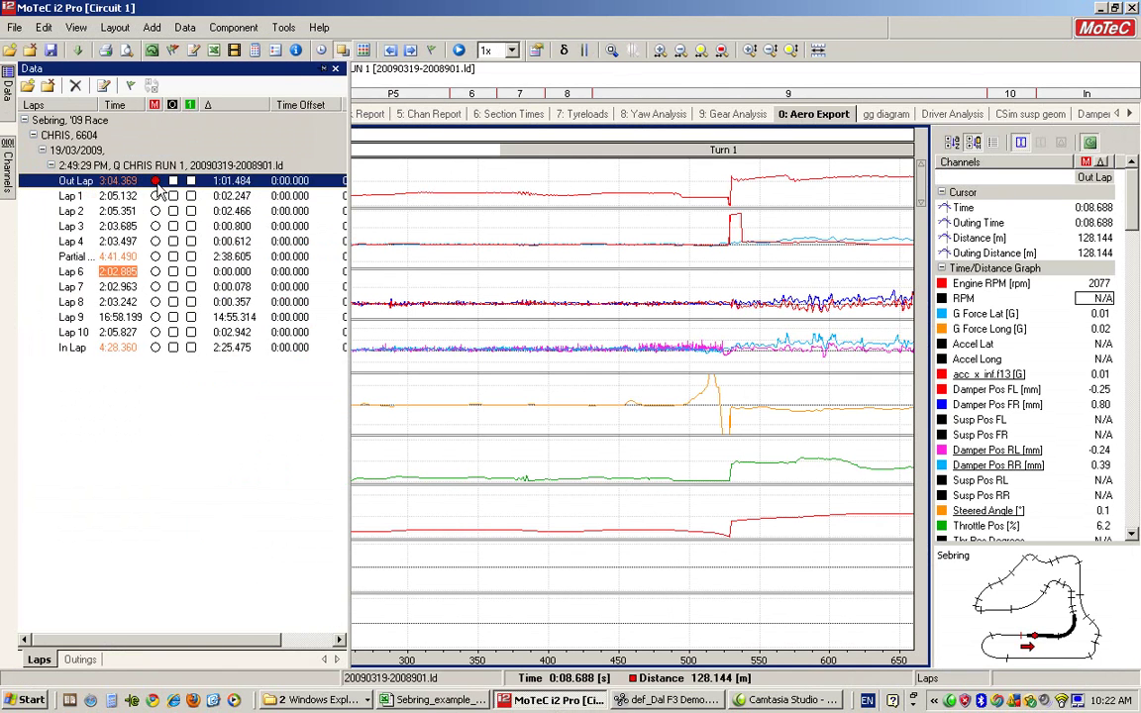
pyautogui.click(456, 341)
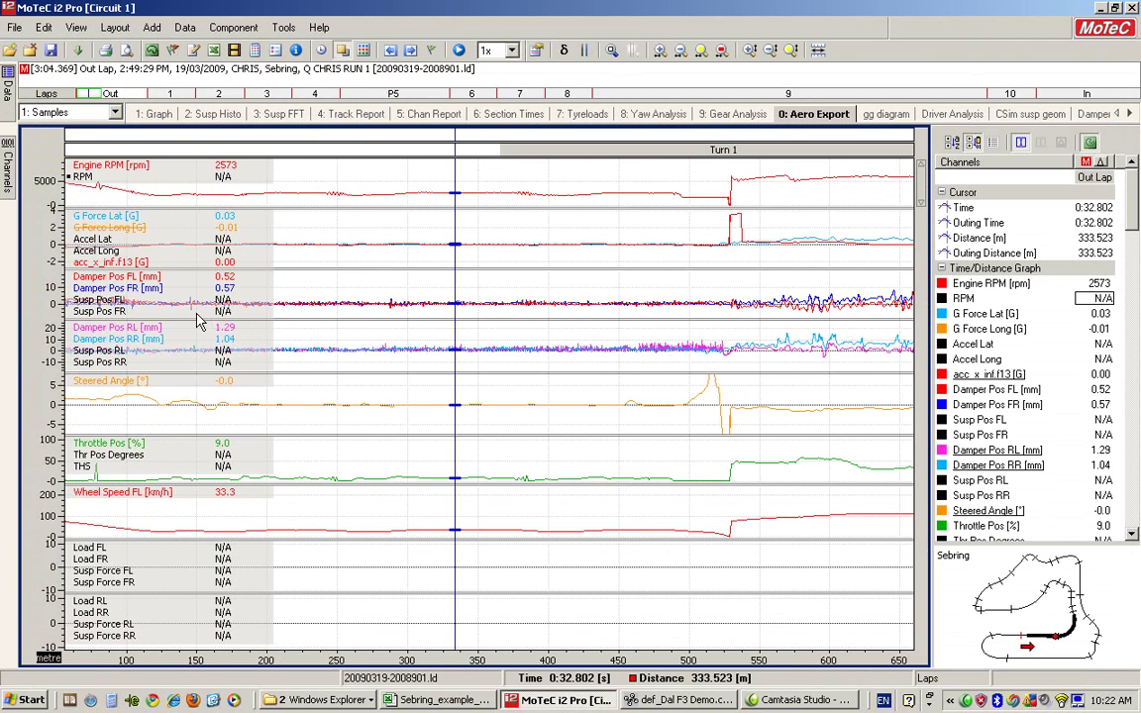
pyautogui.moveTo(198, 322)
pyautogui.mouseDown()
pyautogui.moveTo(209, 322)
pyautogui.moveTo(172, 326)
pyautogui.moveTo(278, 337)
pyautogui.moveTo(278, 327)
pyautogui.mouseUp()
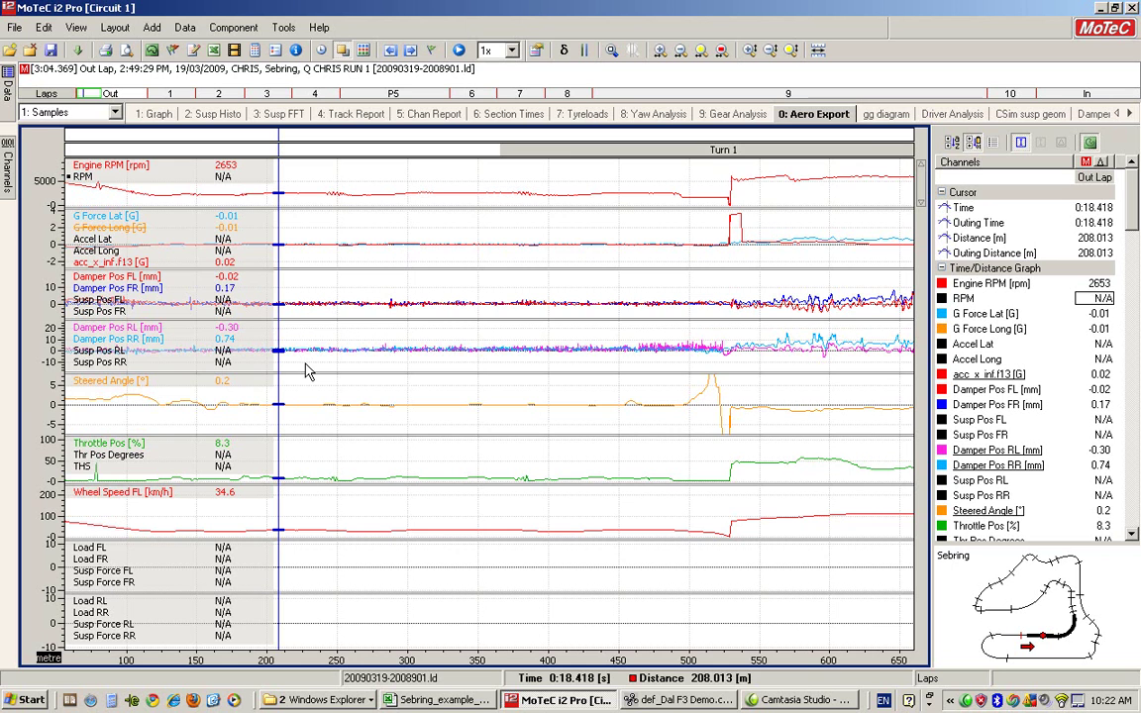
pyautogui.scroll(1, 307, 370)
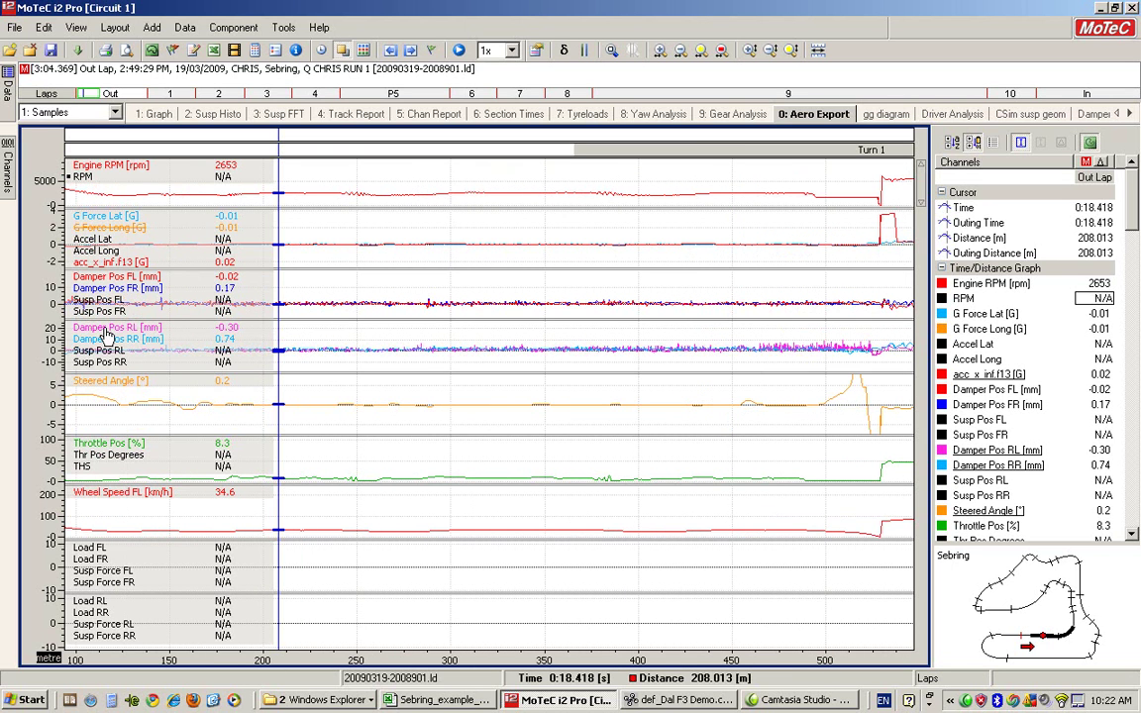
# - Zero the Damper Pos RL and Damper Pos RR channels at the 208 m cursor
pyautogui.rightClick(104, 329)
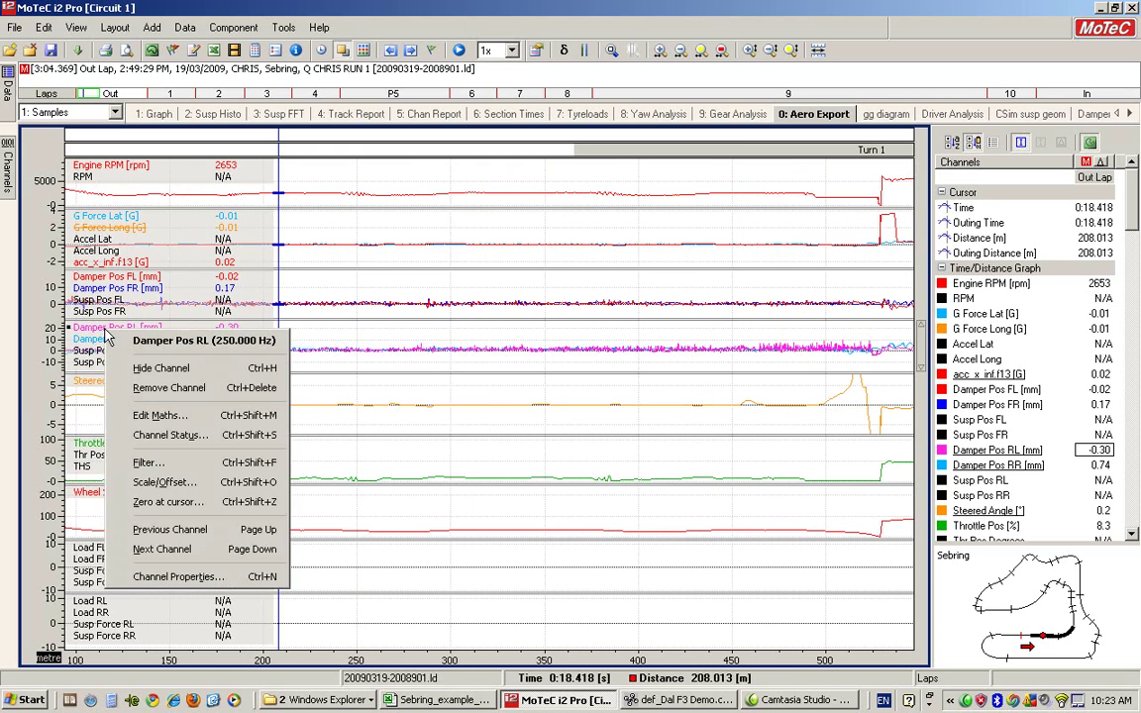
pyautogui.click(190, 507)
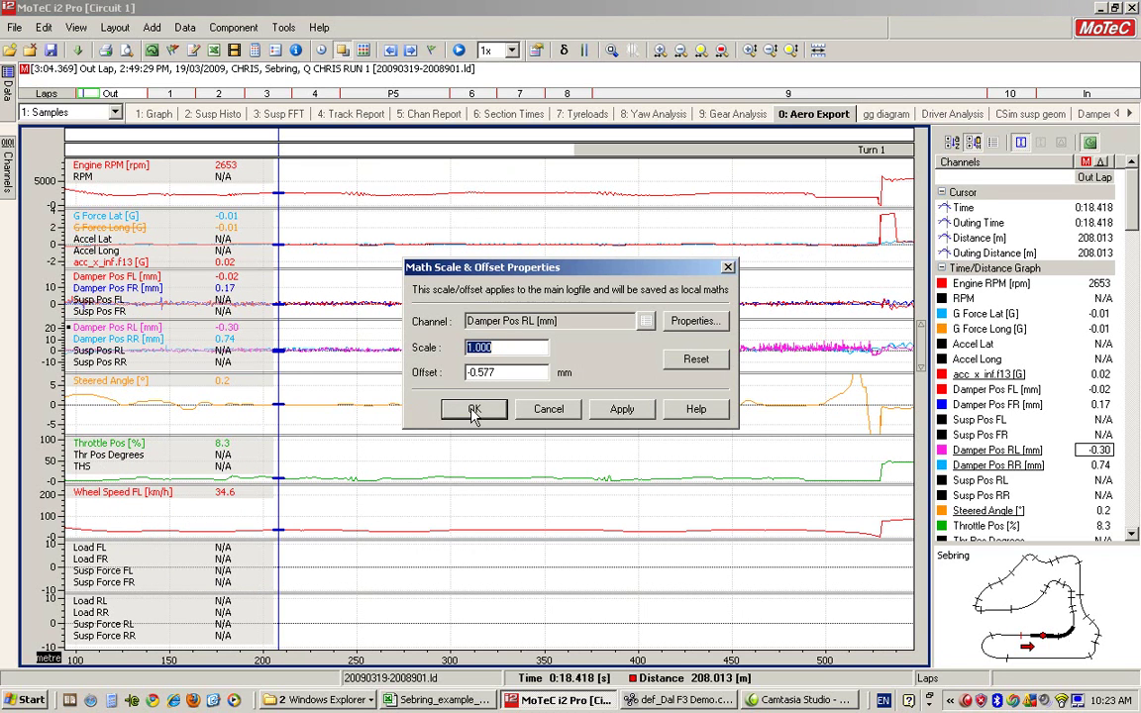
pyautogui.click(473, 414)
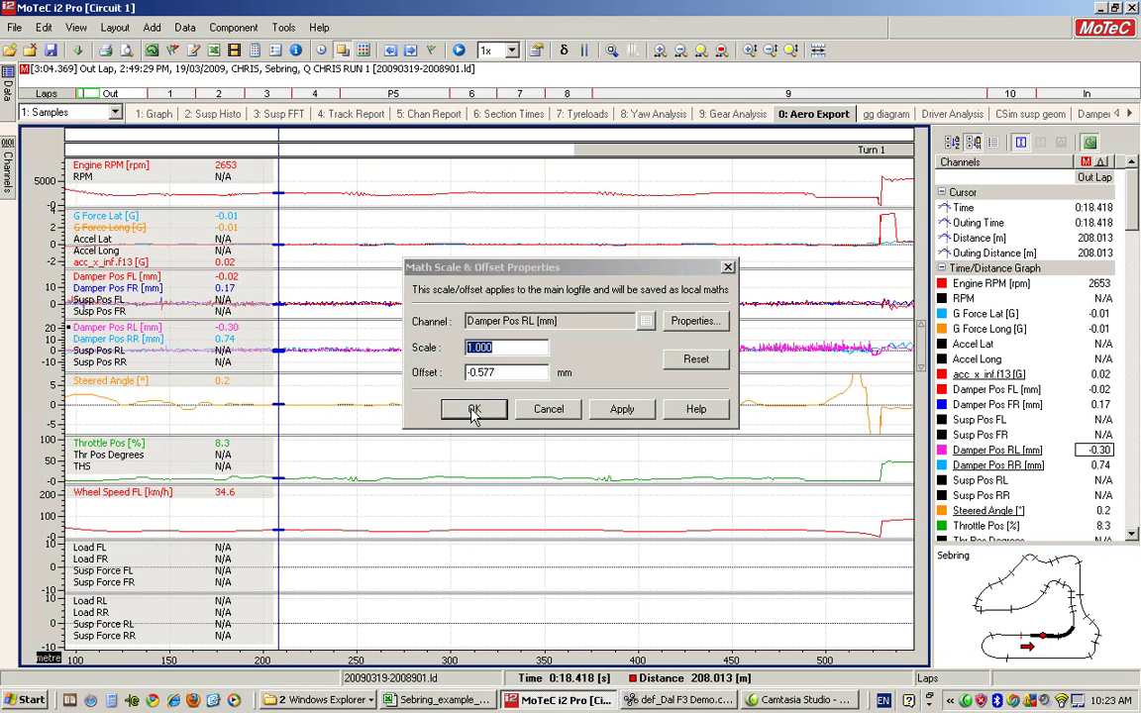
pyautogui.rightClick(116, 339)
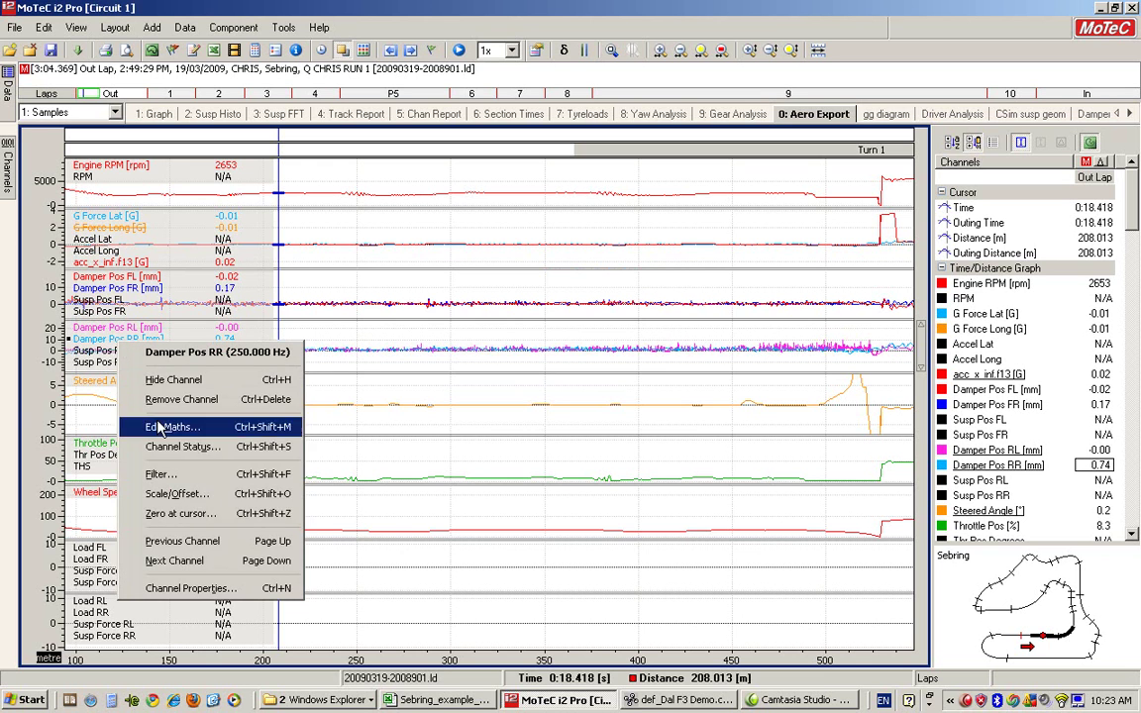
pyautogui.click(184, 513)
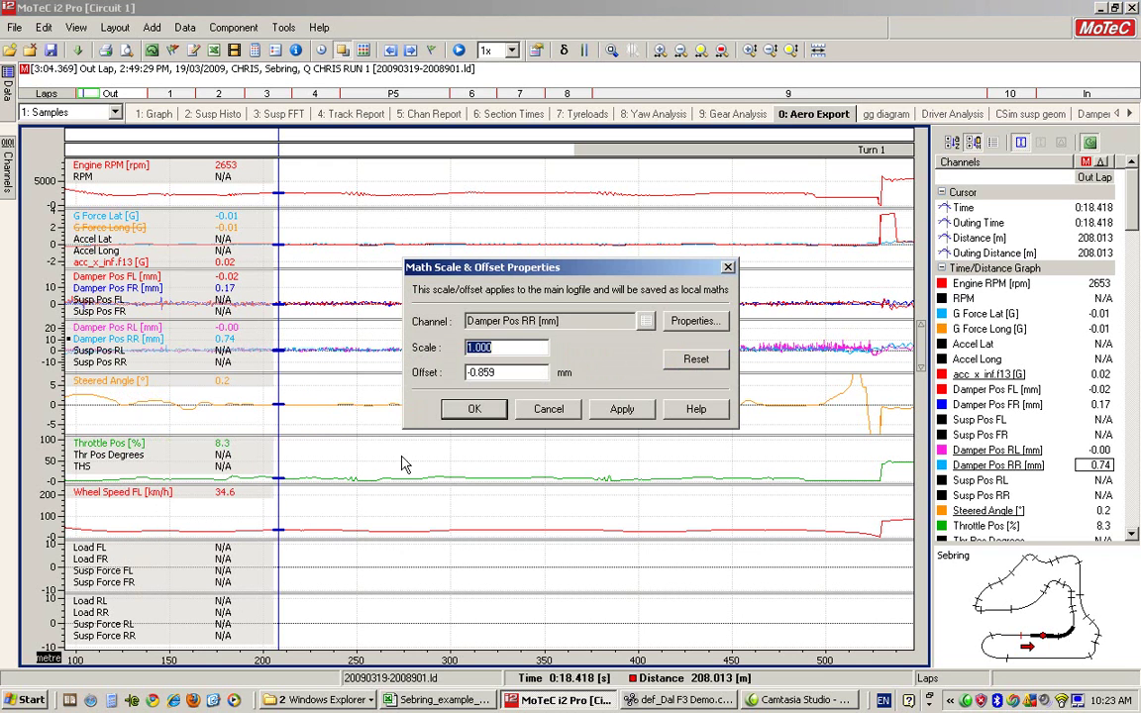
pyautogui.click(475, 410)
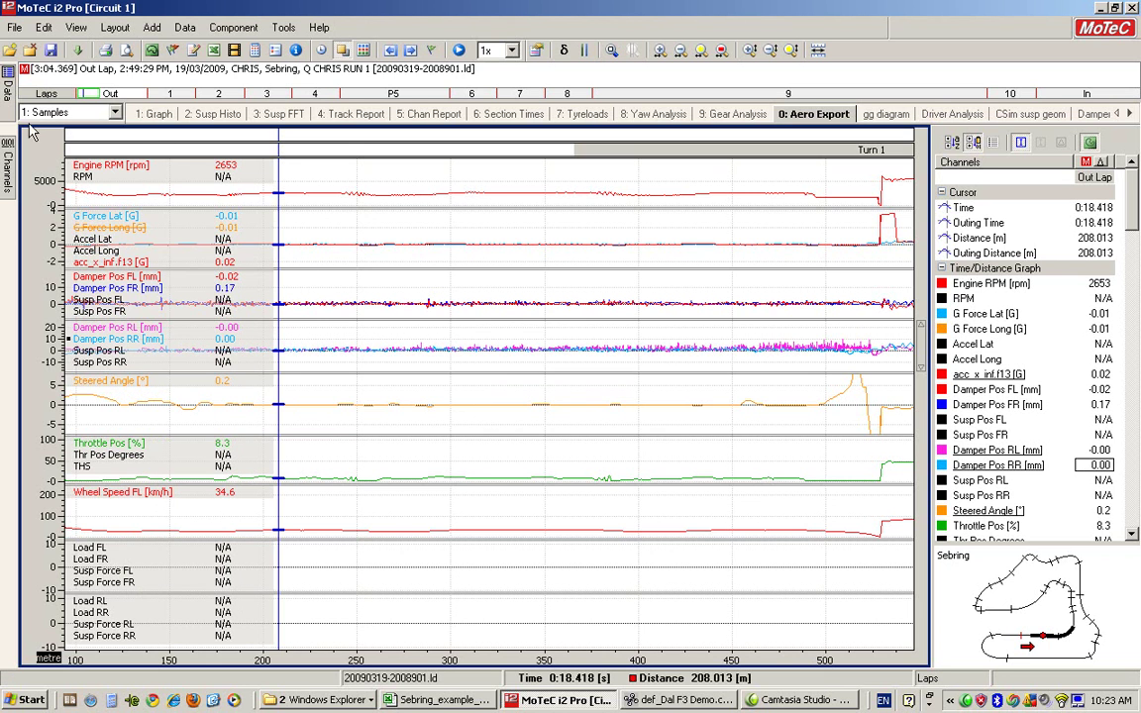
# - Load Lap 6 into the graphs and place the cursor near 4916 m on Str 16-17
pyautogui.click(5, 99)
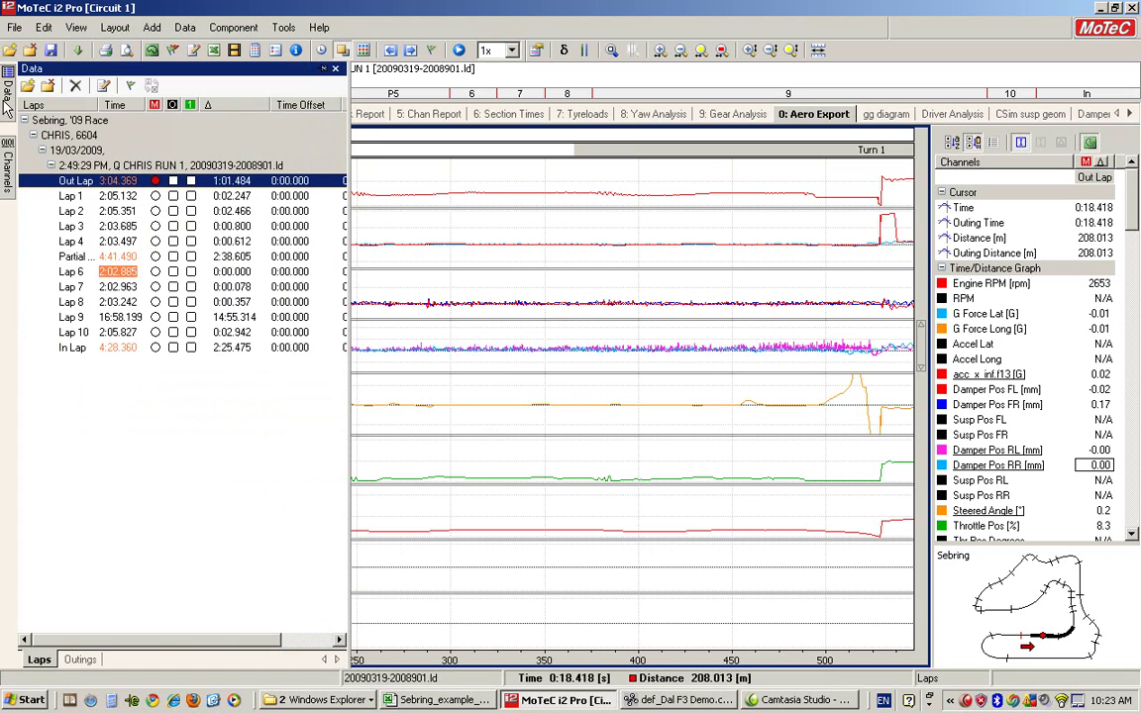
pyautogui.click(139, 272)
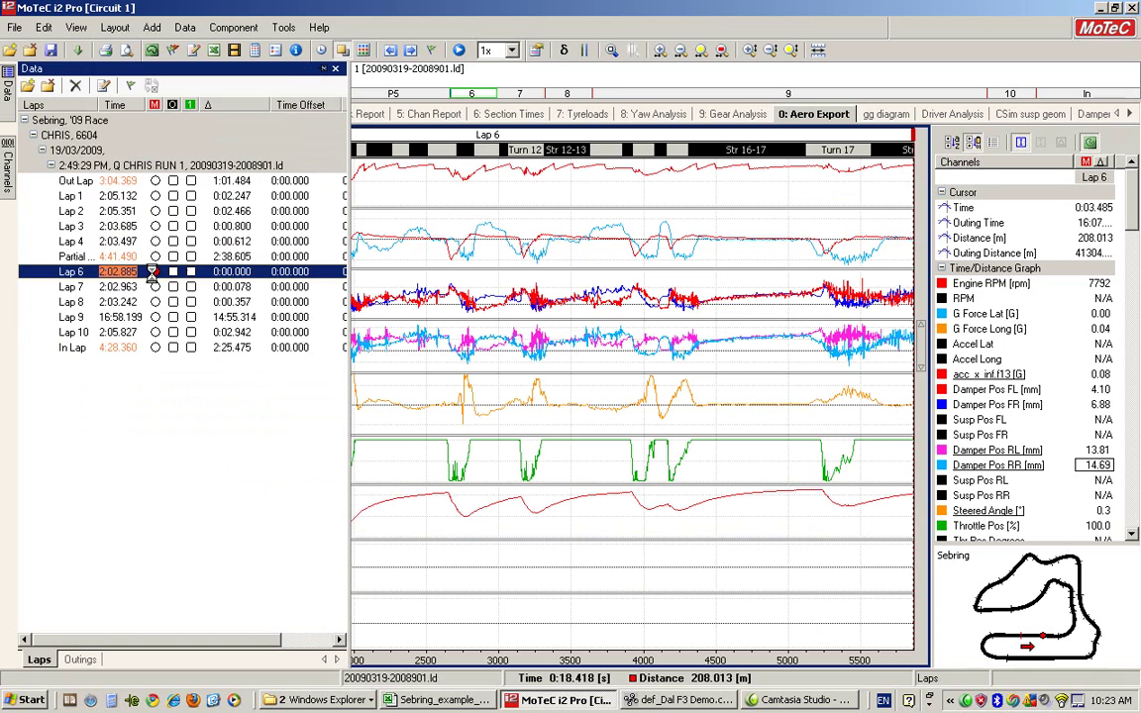
pyautogui.click(513, 333)
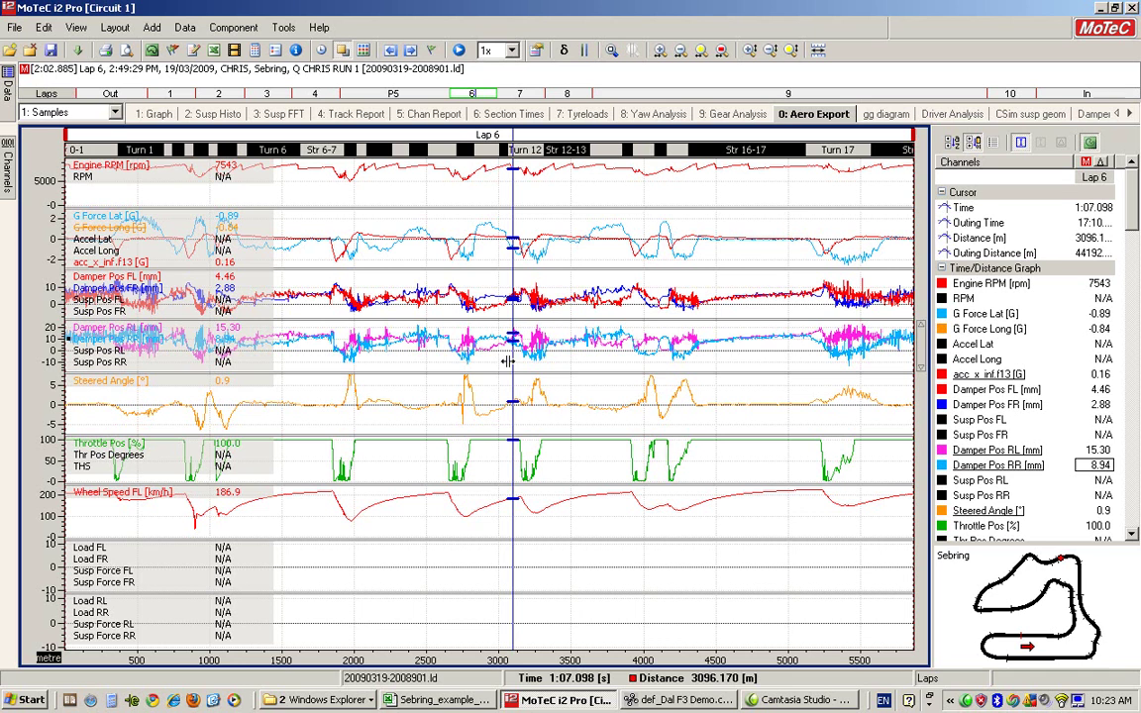
pyautogui.click(751, 353)
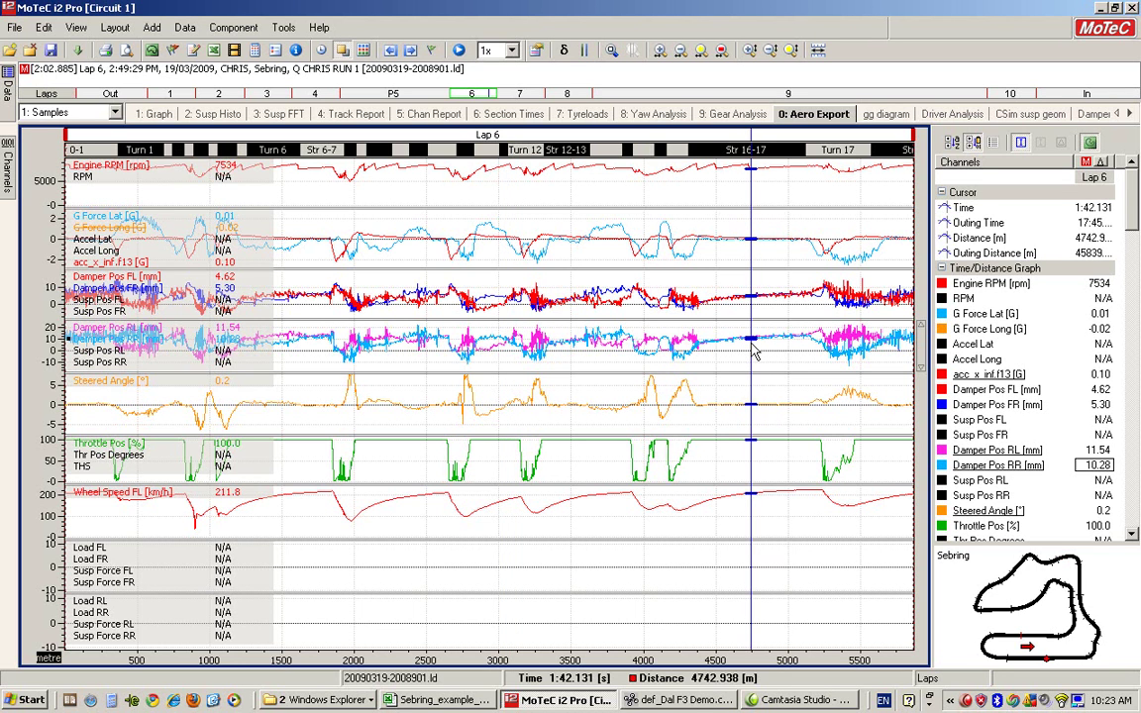
pyautogui.click(750, 351)
pyautogui.click(775, 347)
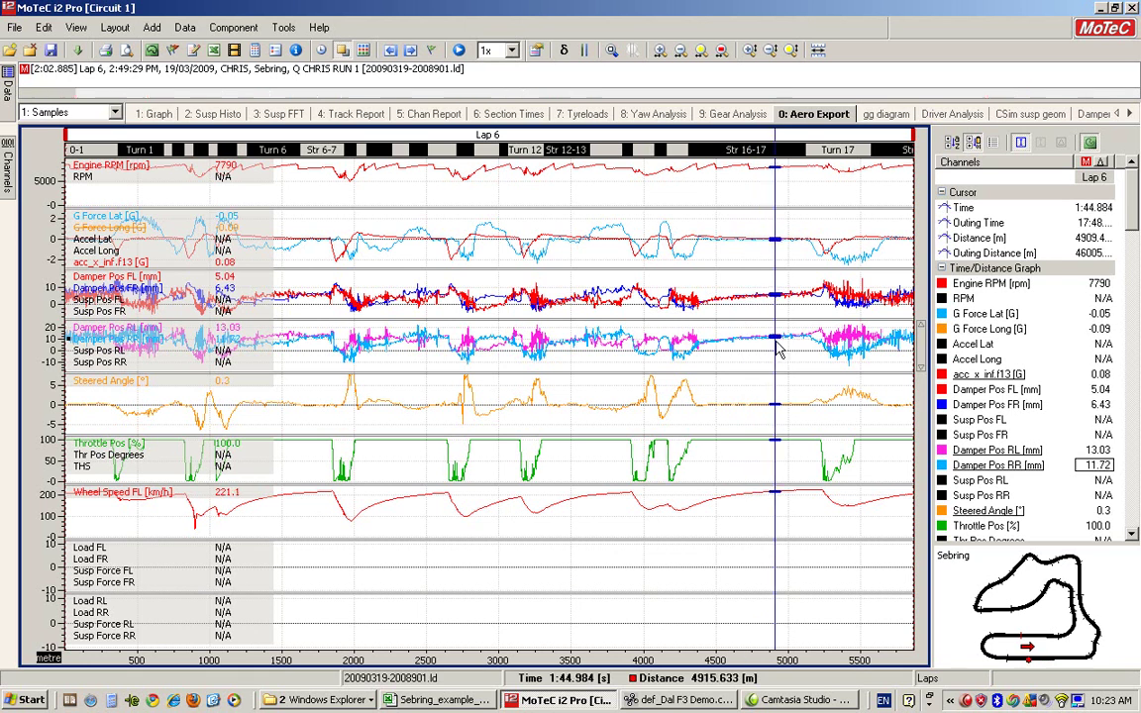
pyautogui.moveTo(777, 349); pyautogui.dragTo(750, 342)
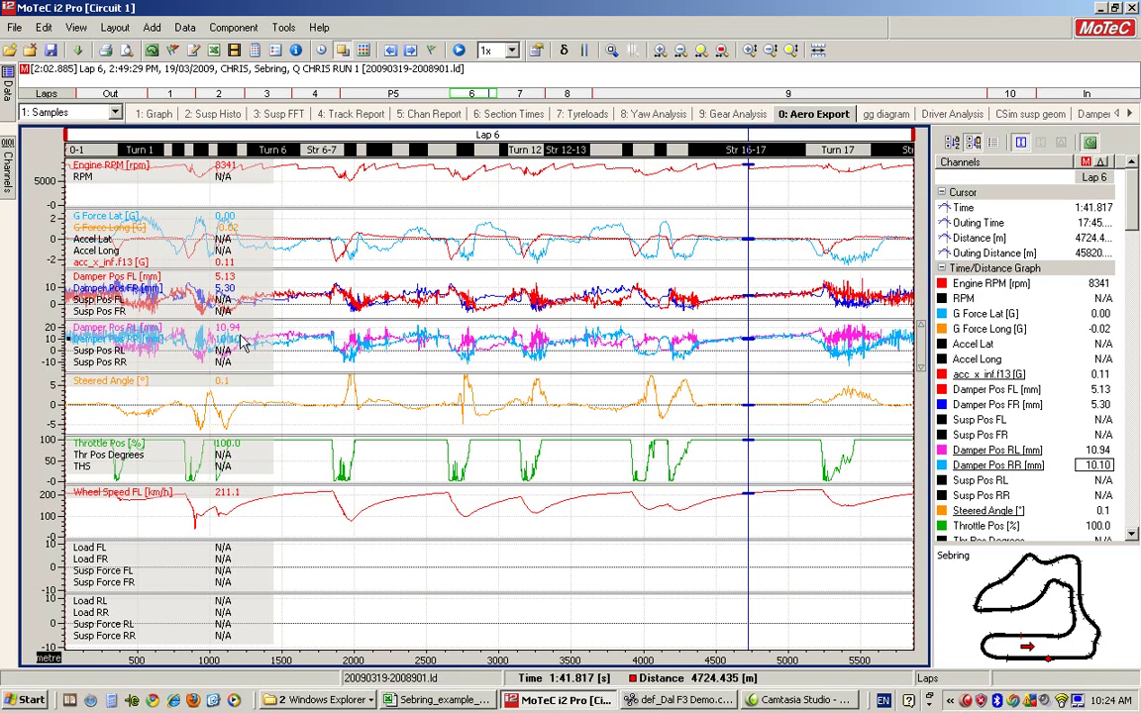
# - Export Lap 6 channel data, overwriting star_mazda_mons_example.csv
pyautogui.rightClick(591, 528)
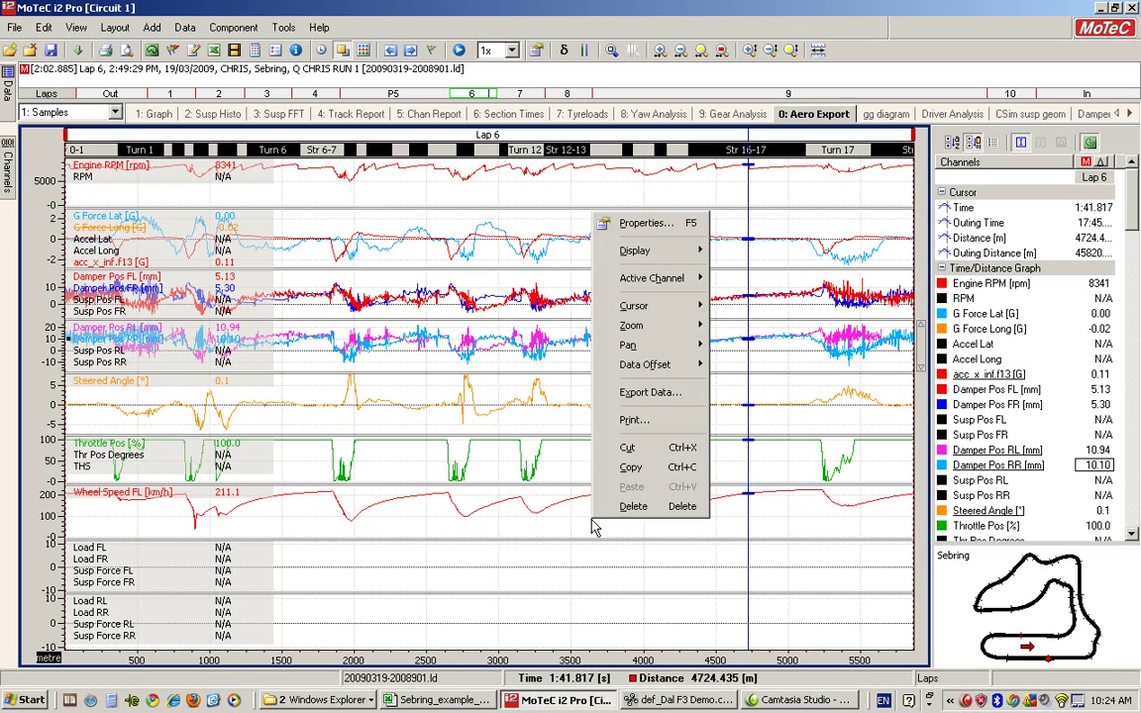
pyautogui.click(651, 394)
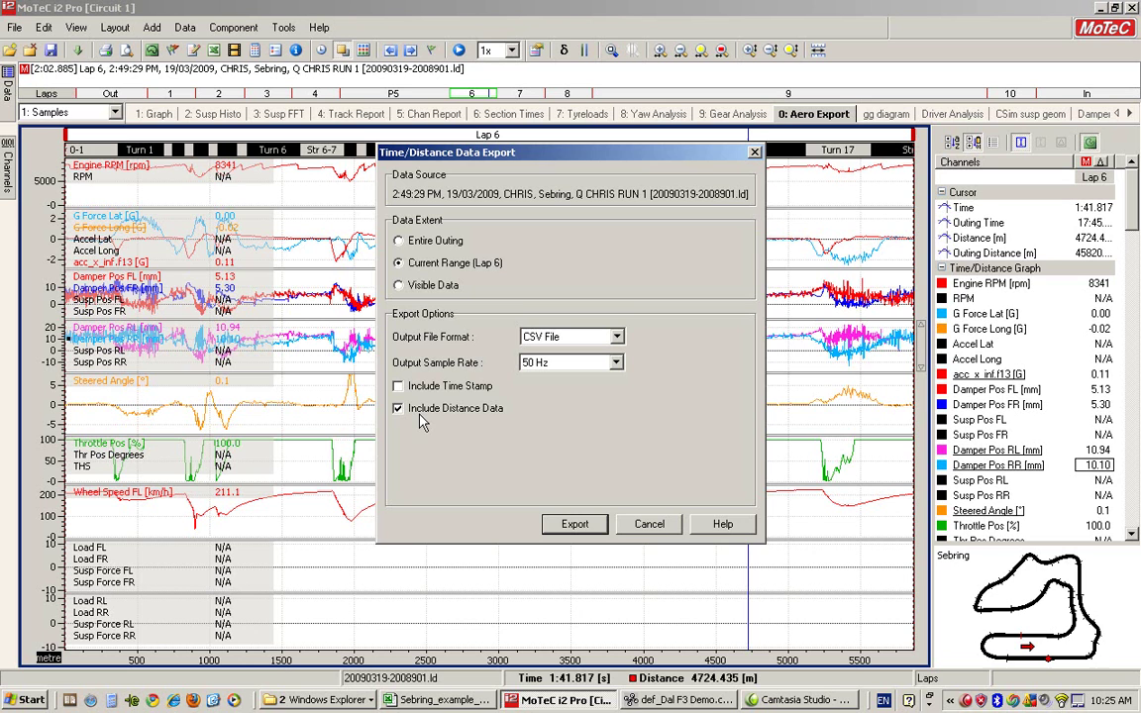
pyautogui.click(572, 524)
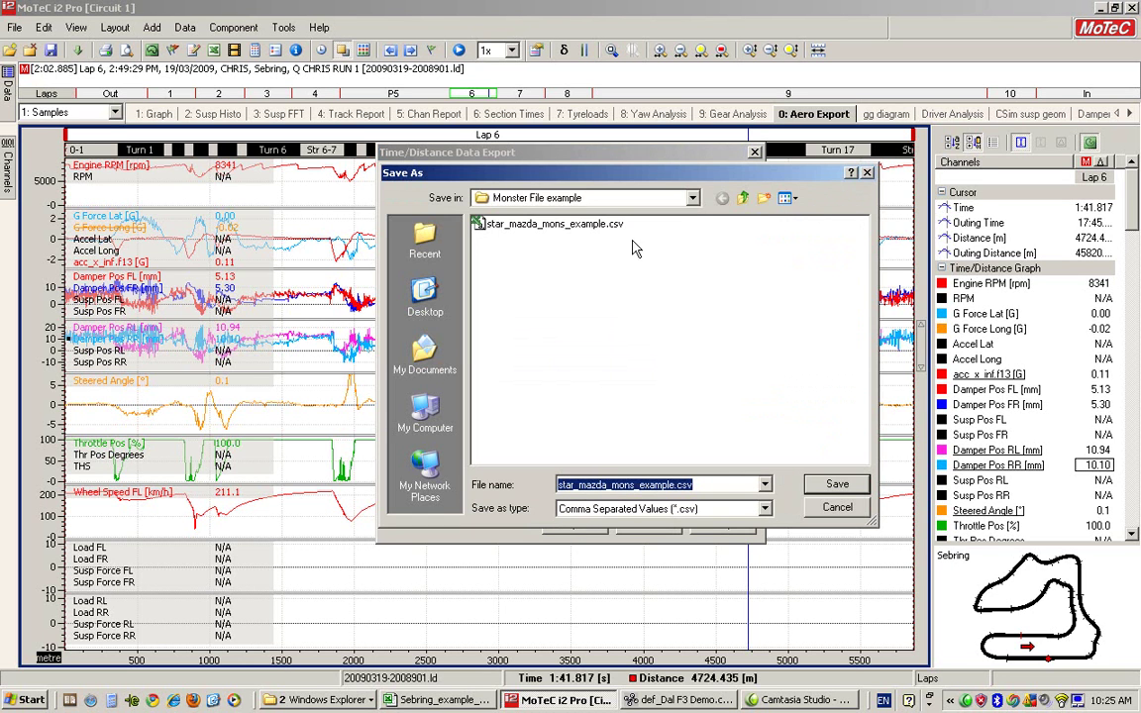
pyautogui.click(555, 226)
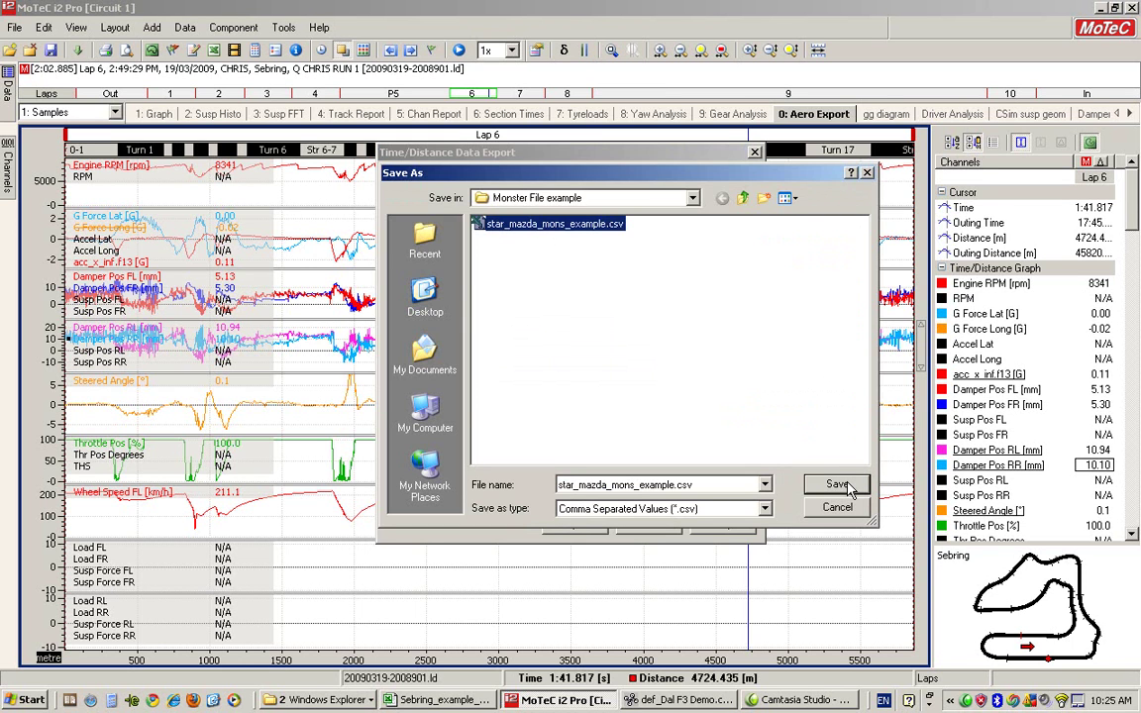
pyautogui.click(842, 486)
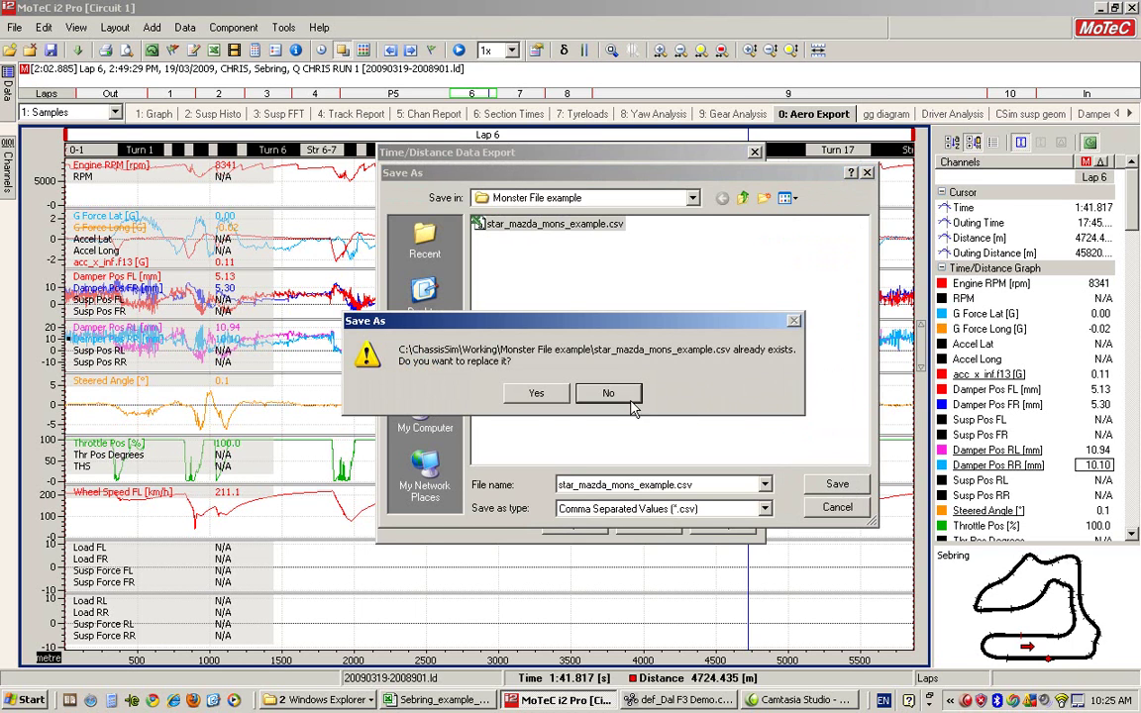
pyautogui.click(530, 395)
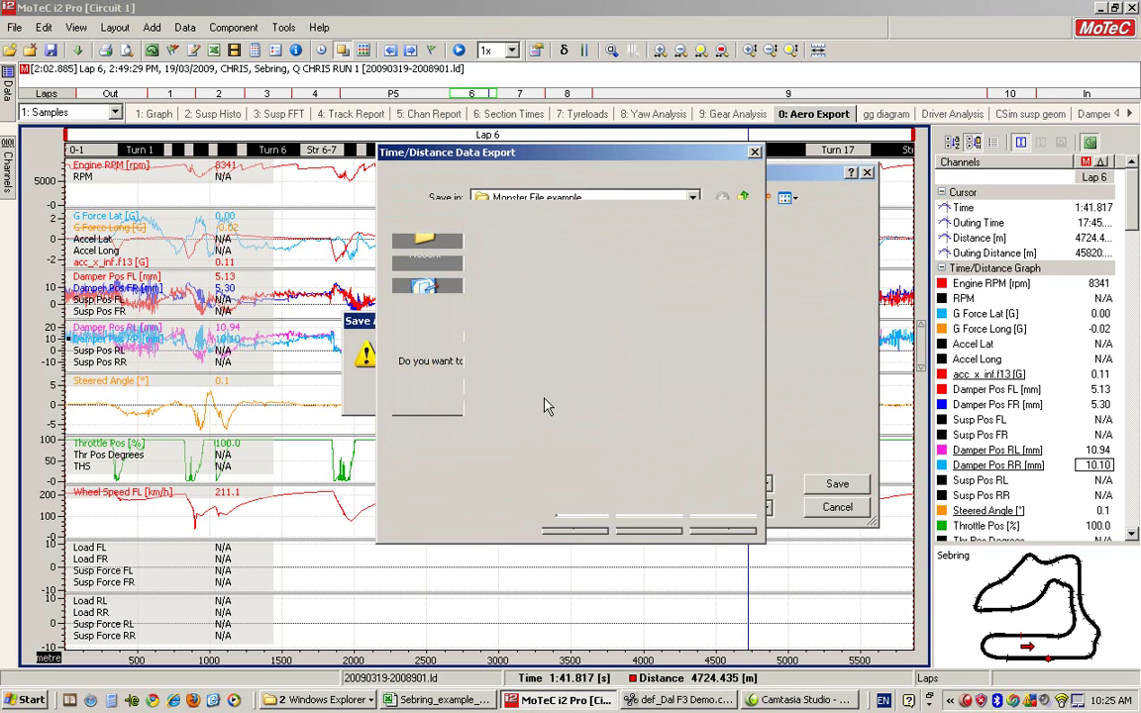
pyautogui.press('Return')
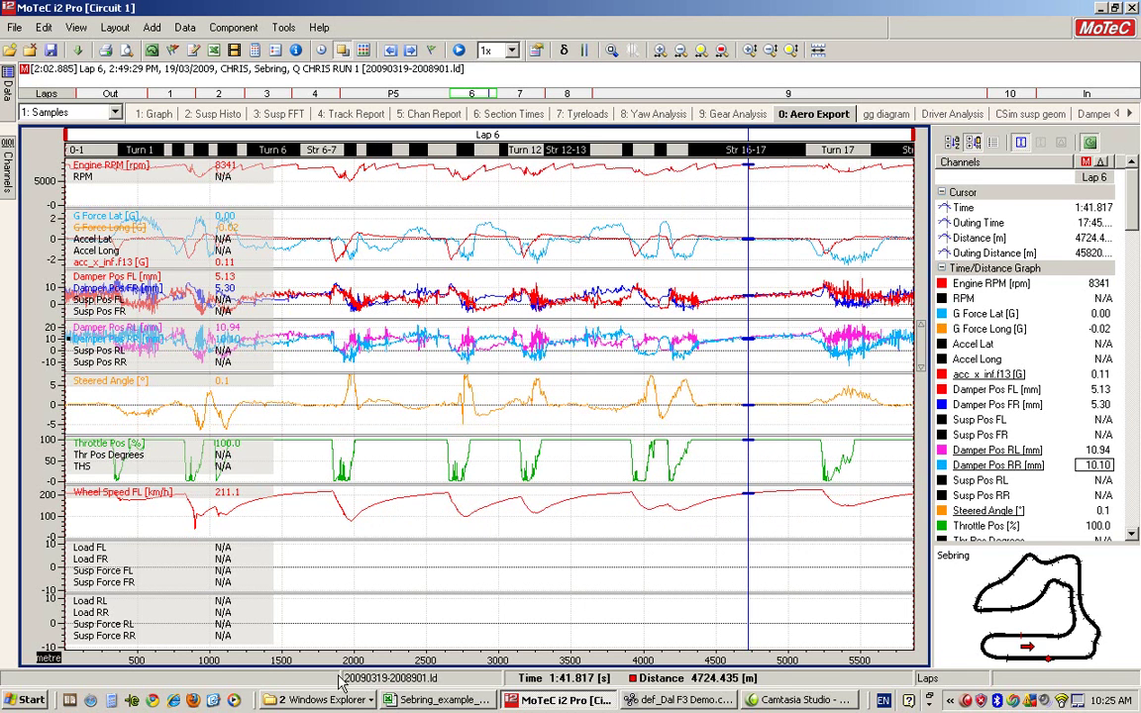
# - Open the exported csv from the Monster File example folder in Excel
pyautogui.click(322, 701)
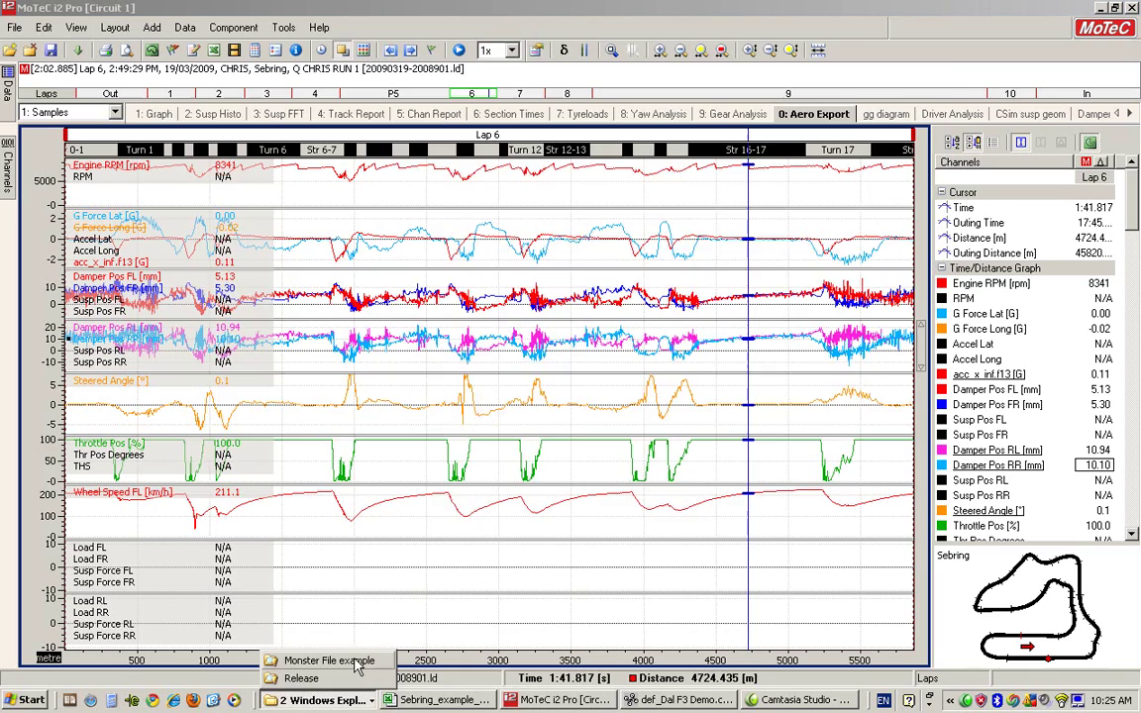
pyautogui.click(329, 661)
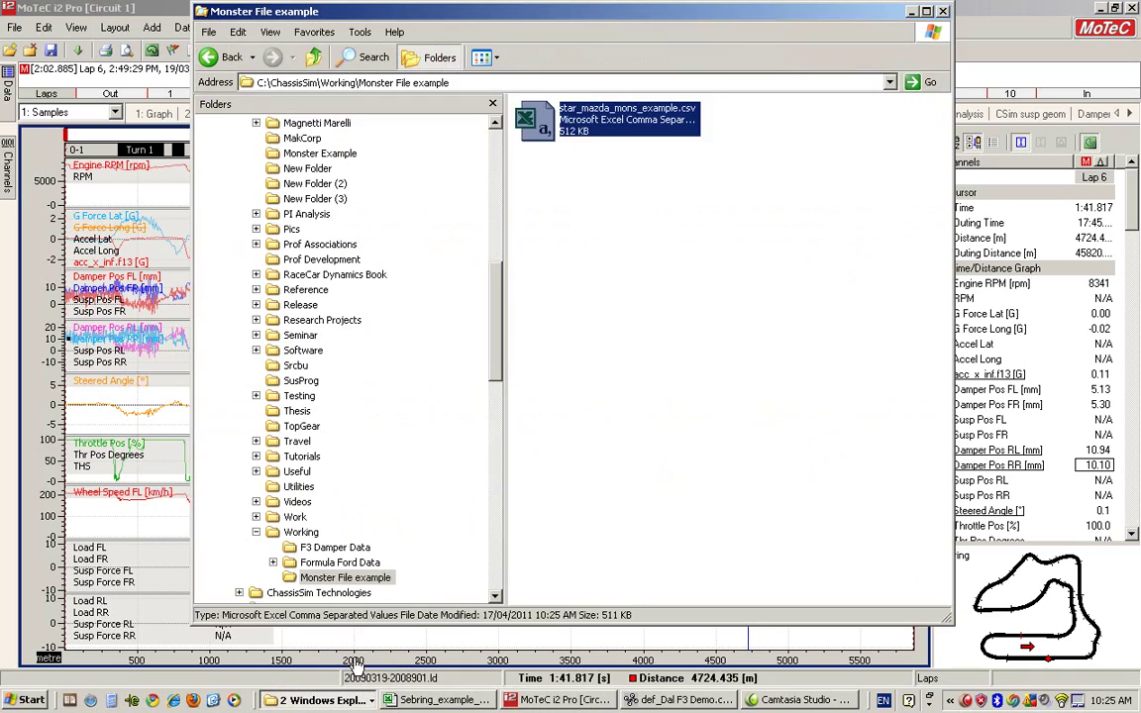
pyautogui.doubleClick(540, 119)
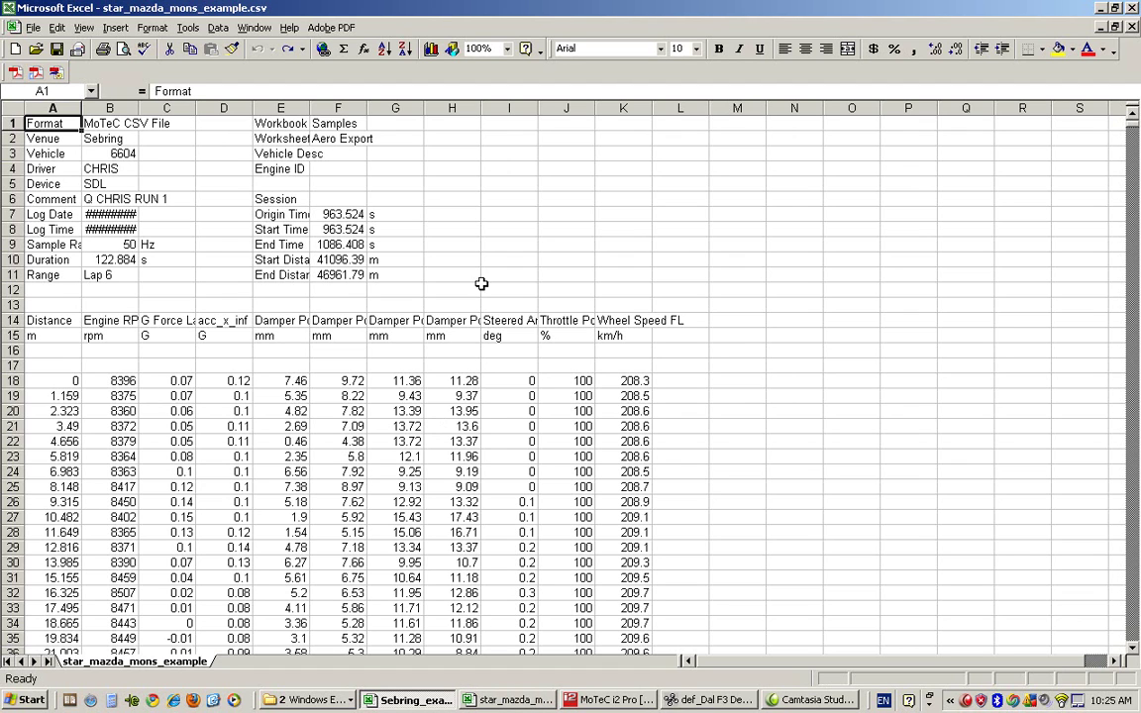
# - Delete rows 1–17 holding the MoTeC header and units information
pyautogui.click(15, 123)
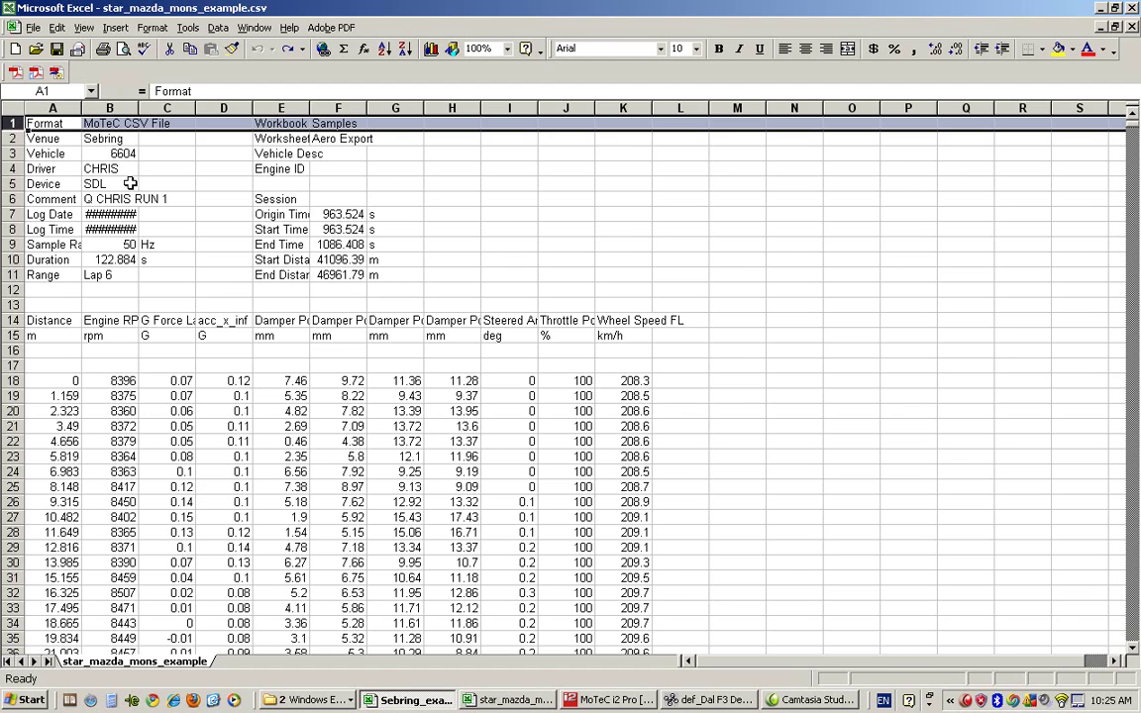
pyautogui.moveTo(15, 123); pyautogui.dragTo(15, 364)
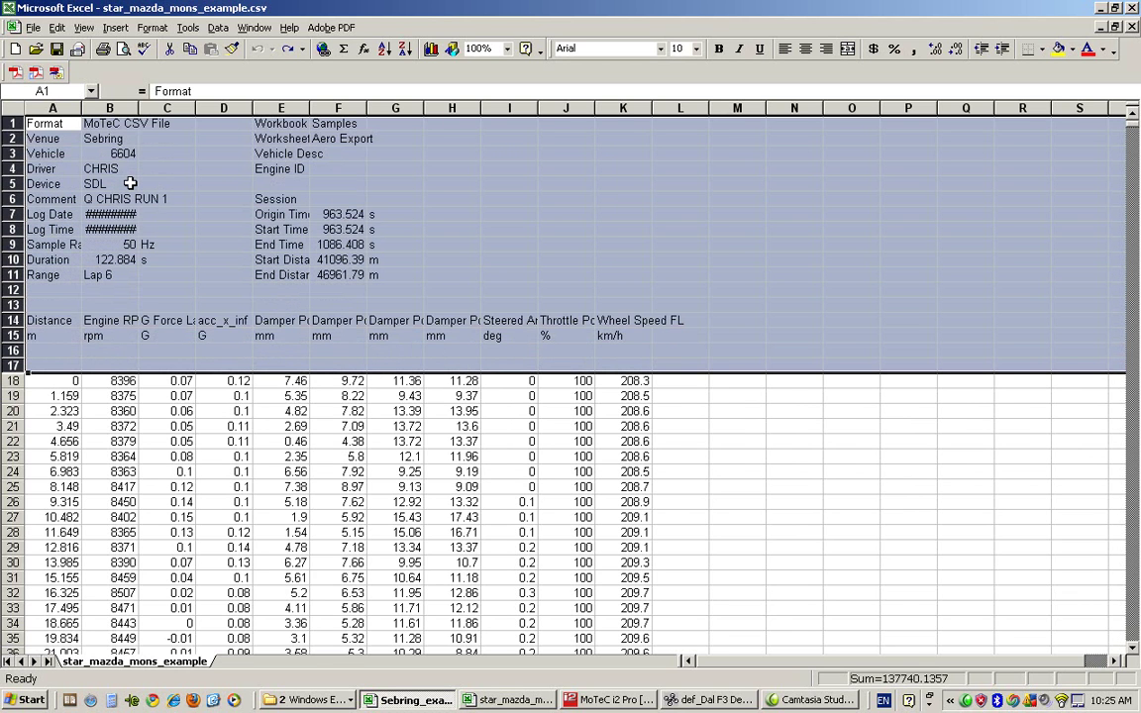
pyautogui.click(58, 28)
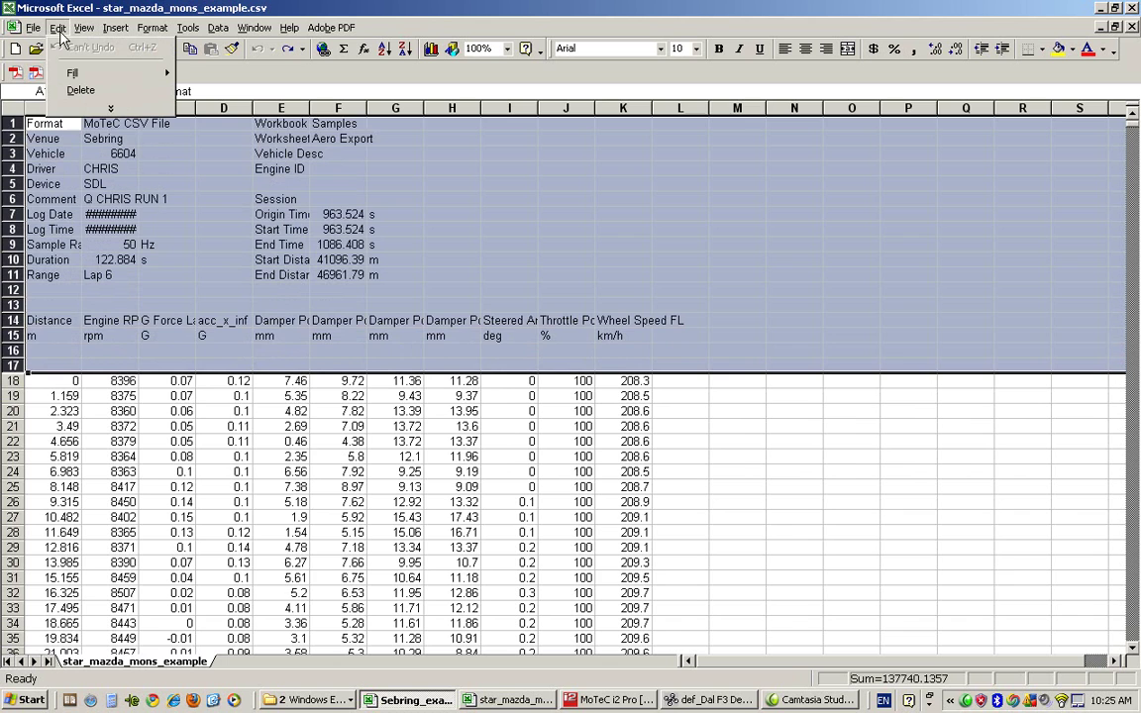
pyautogui.click(80, 90)
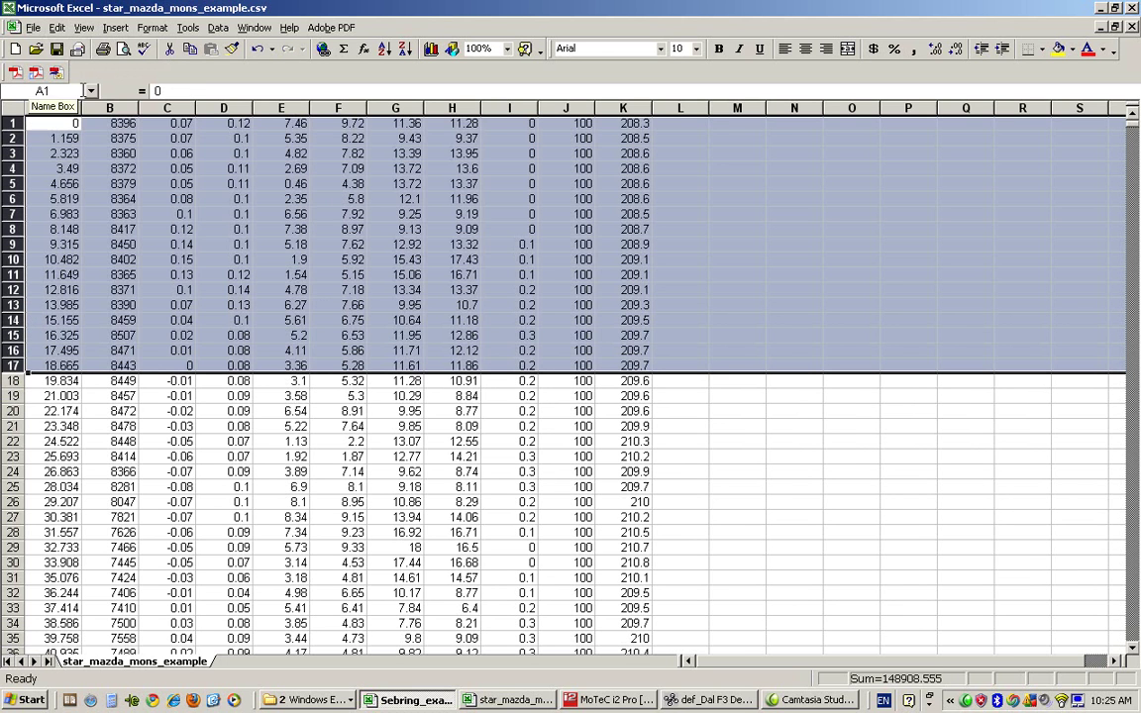
pyautogui.click(58, 153)
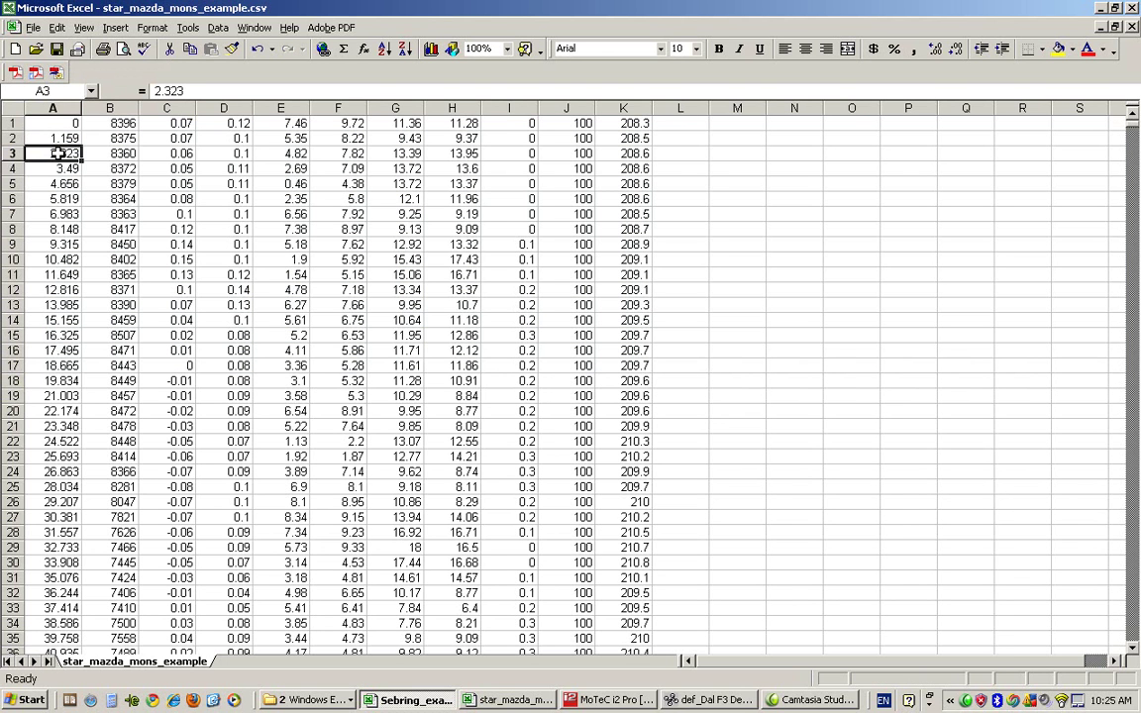
# - Save the sheet as SM_sebring_mons.txt in Text (Tab delimited) format, keeping that format
pyautogui.click(33, 28)
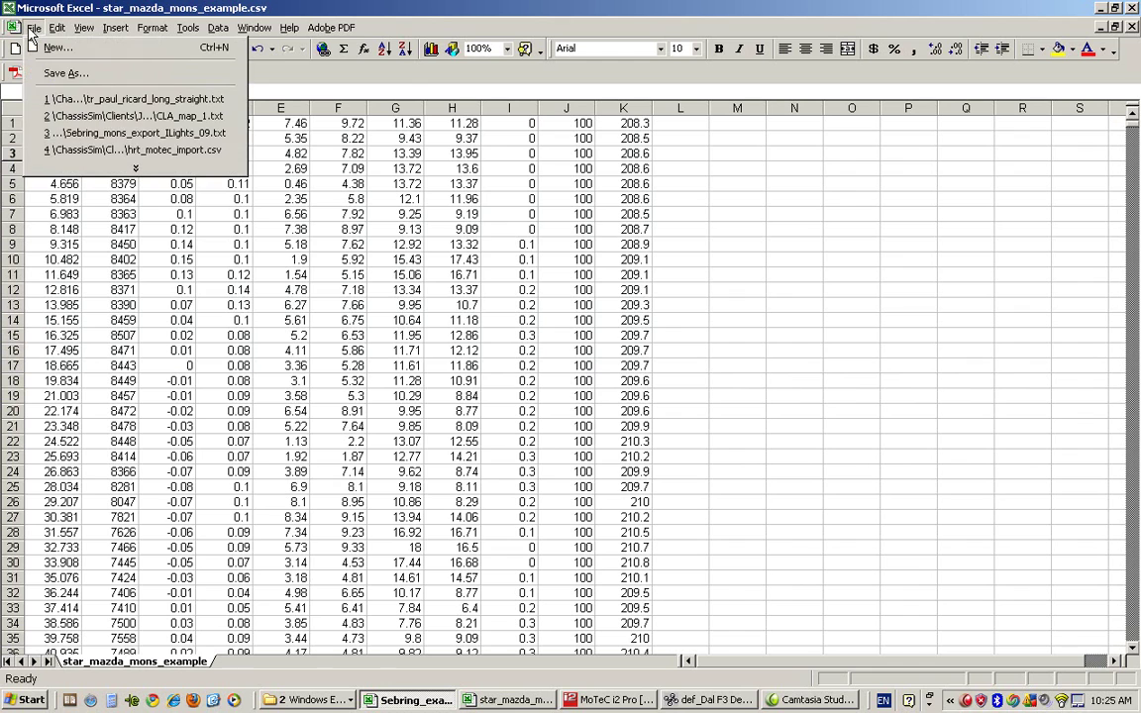
pyautogui.click(59, 73)
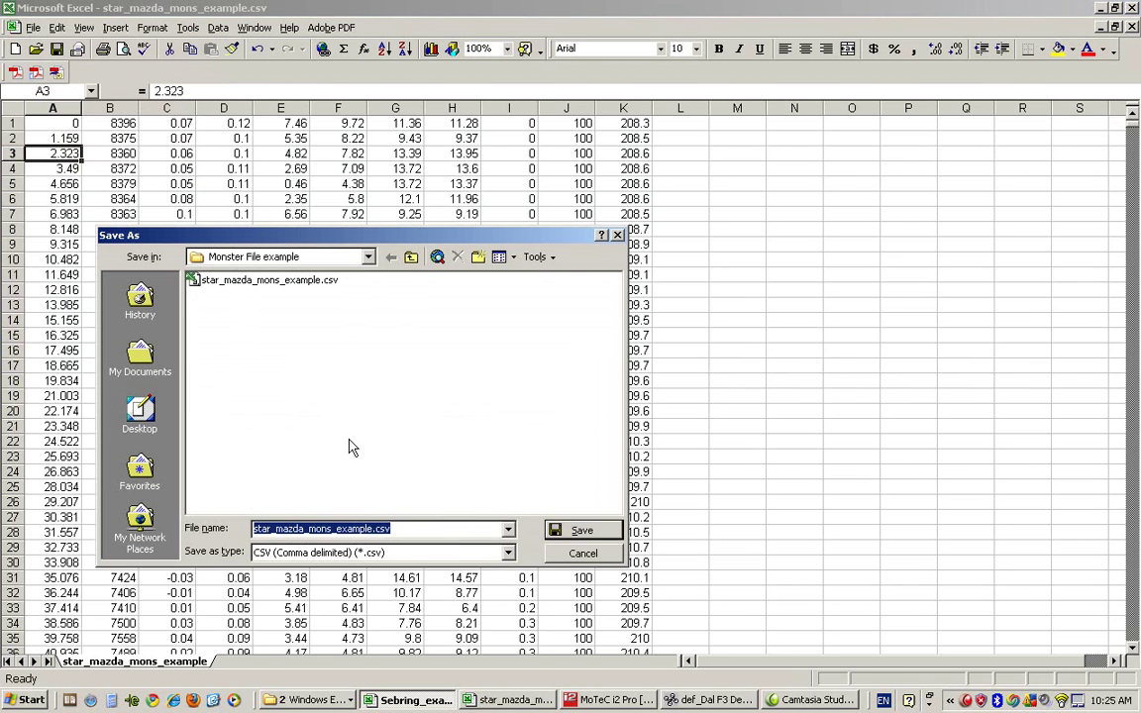
pyautogui.click(503, 553)
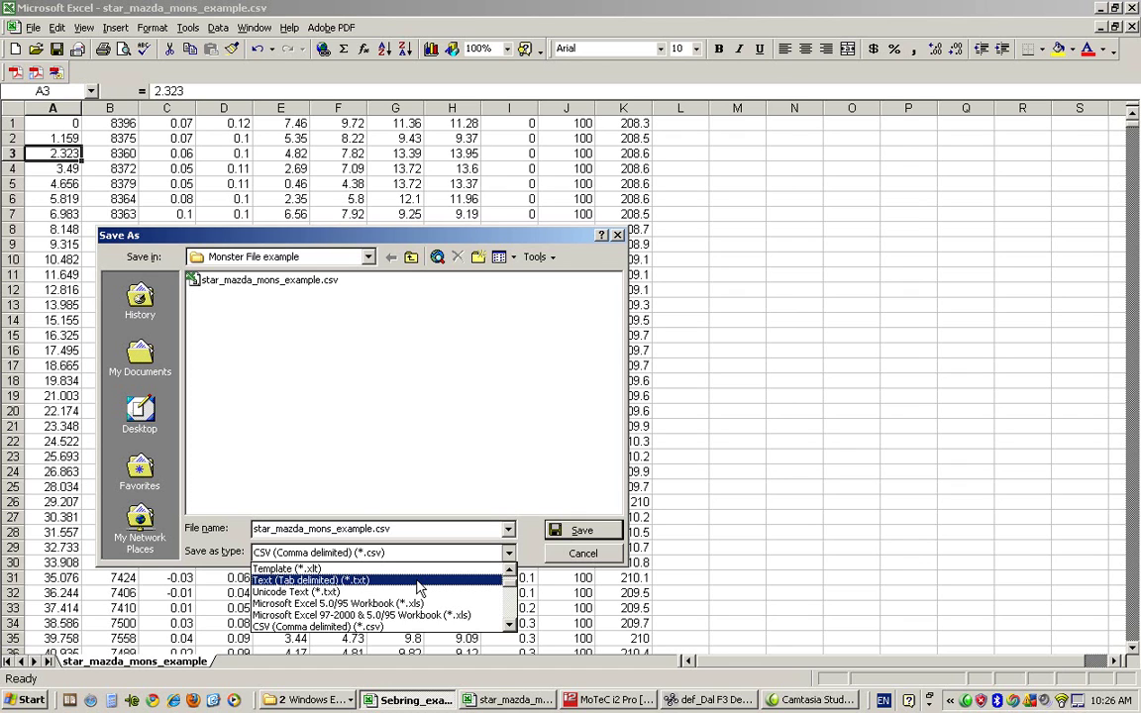
pyautogui.click(420, 589)
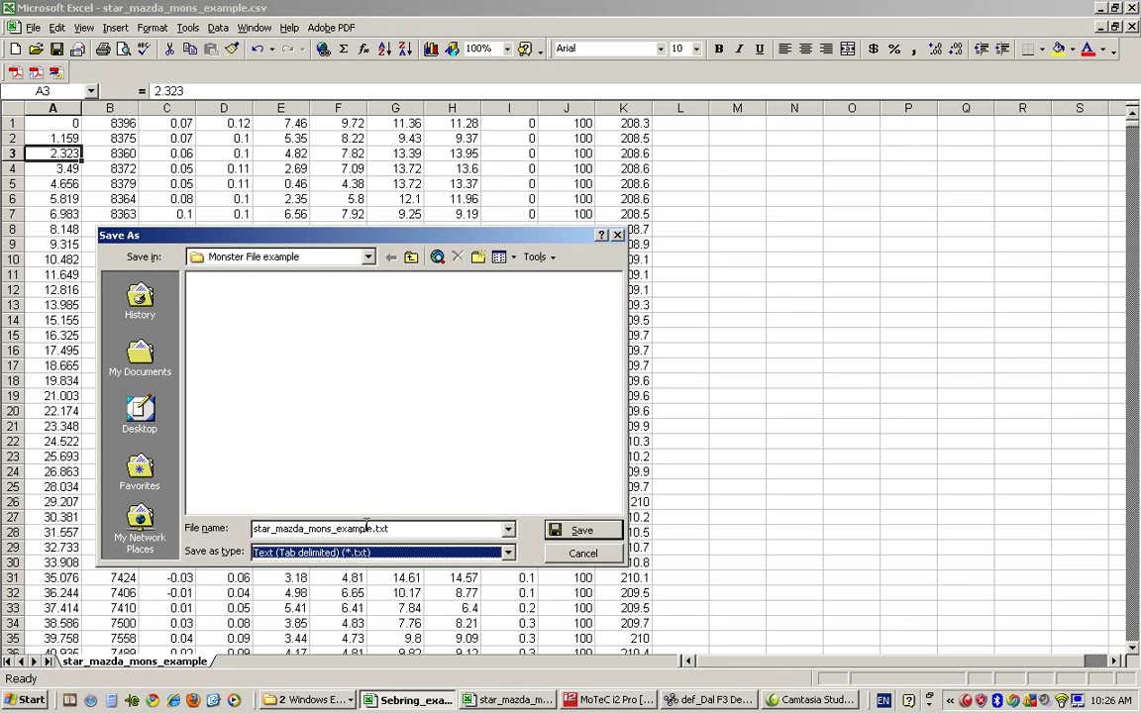
pyautogui.moveTo(373, 530); pyautogui.dragTo(231, 527)
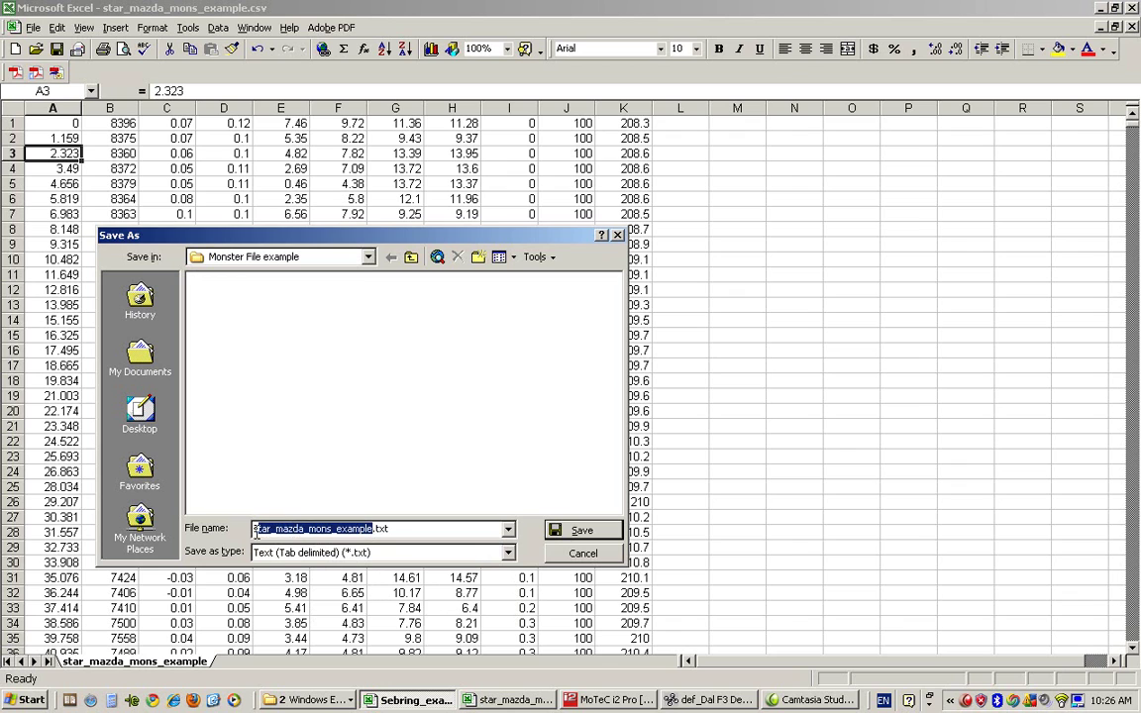
pyautogui.write('S')
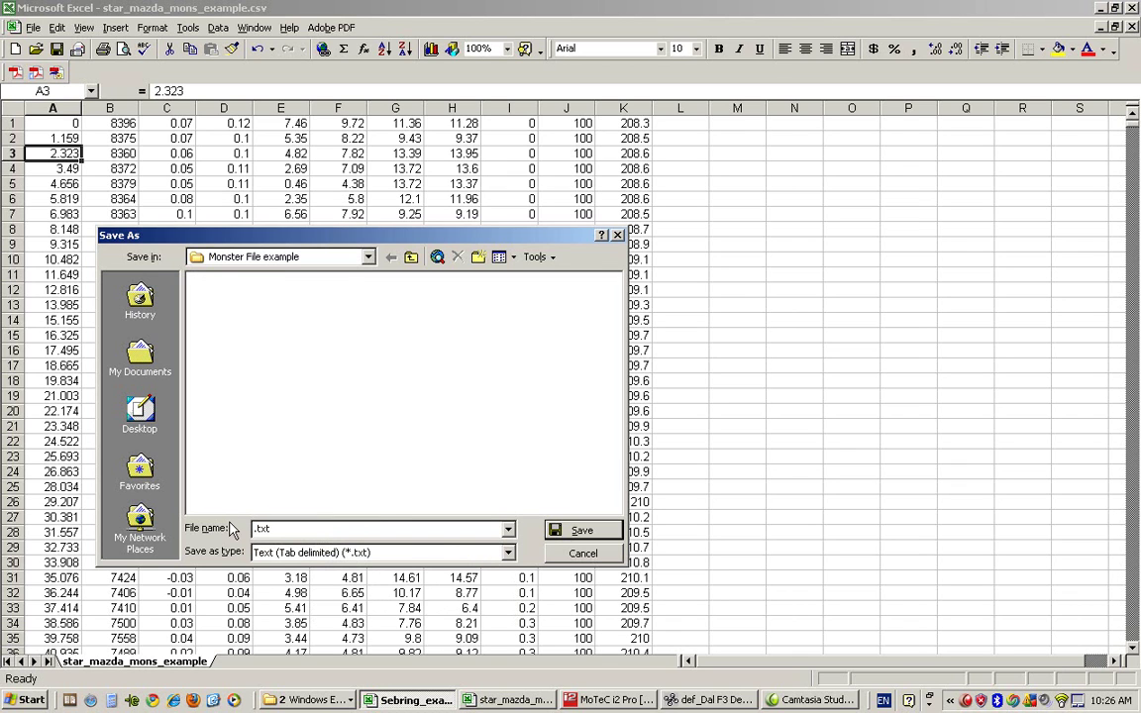
pyautogui.press('capslock')
pyautogui.write('M_s')
pyautogui.write('ebring_')
pyautogui.write('mons')
pyautogui.click(571, 533)
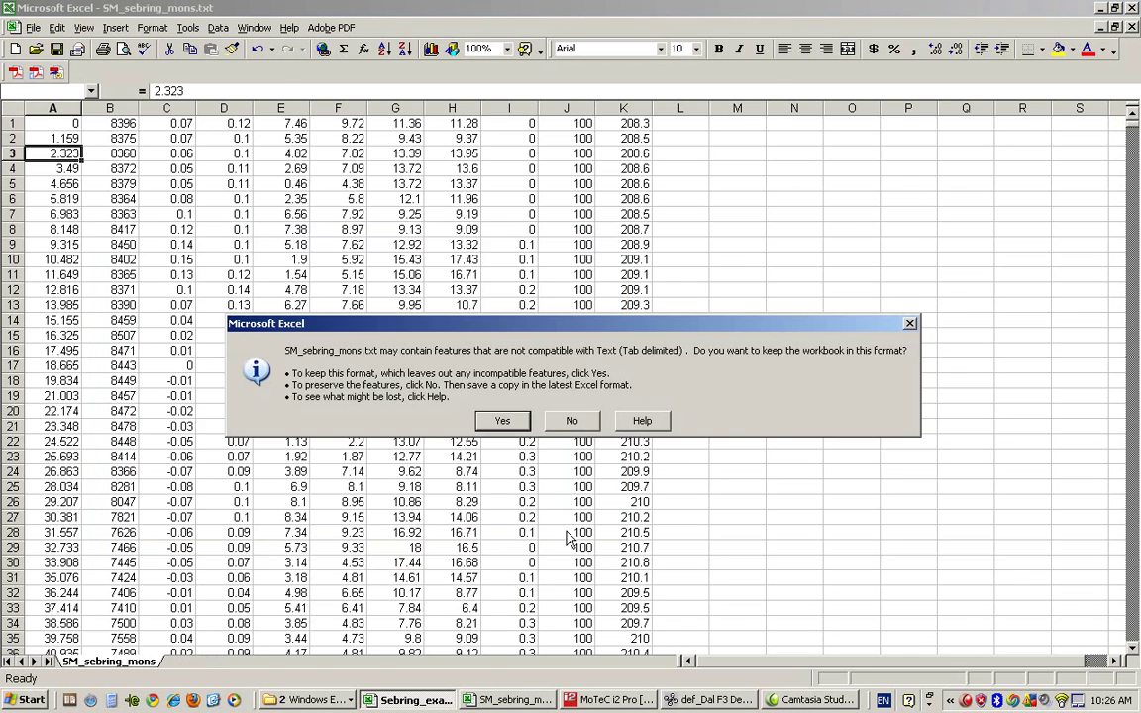
pyautogui.click(501, 417)
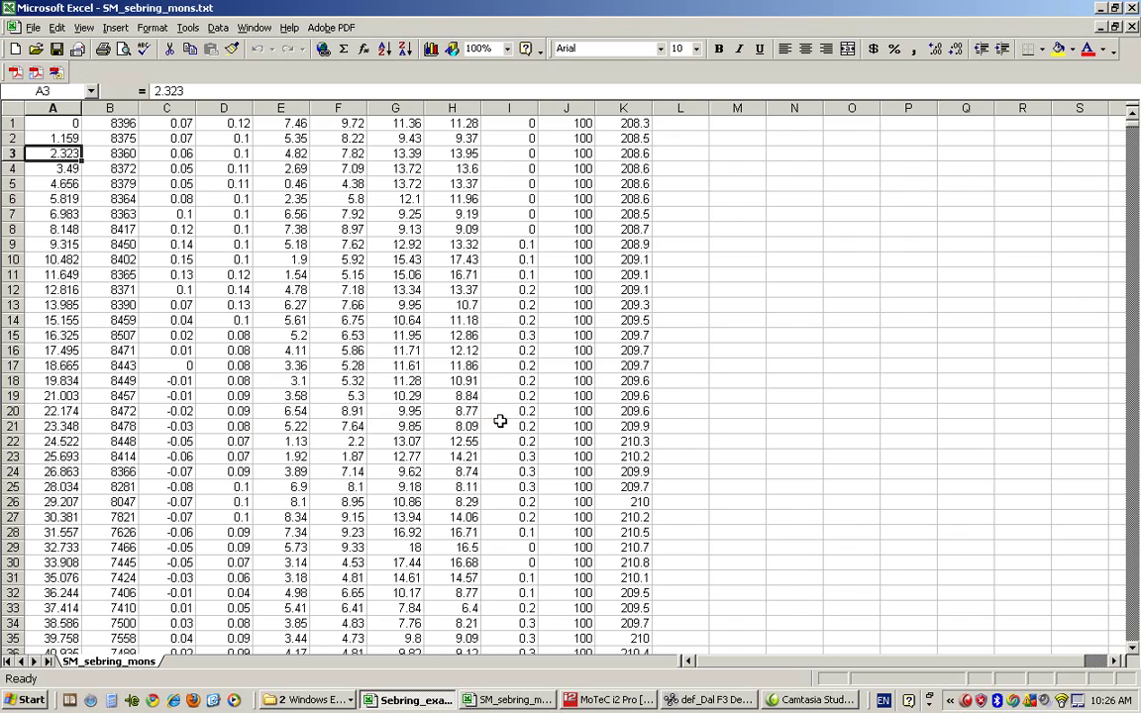
# - Close SM_sebring_mons and minimize Excel and Explorer so MoTeC's Lap 6 graphs show
pyautogui.click(1132, 27)
pyautogui.click(503, 404)
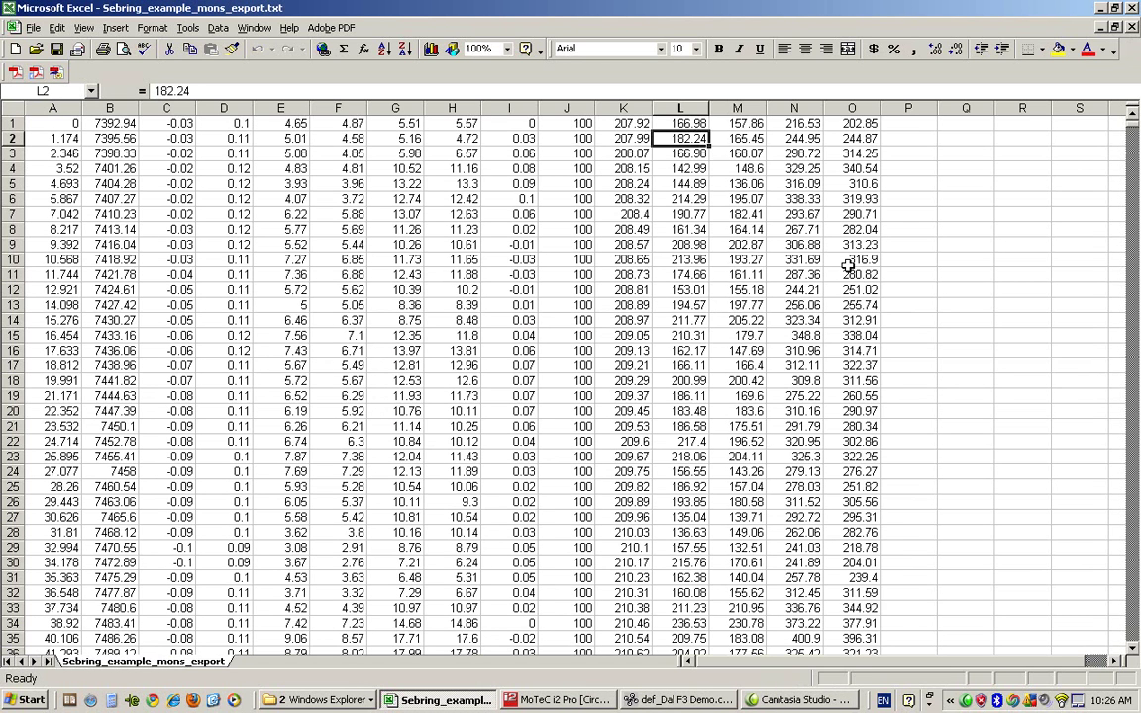
pyautogui.click(1102, 8)
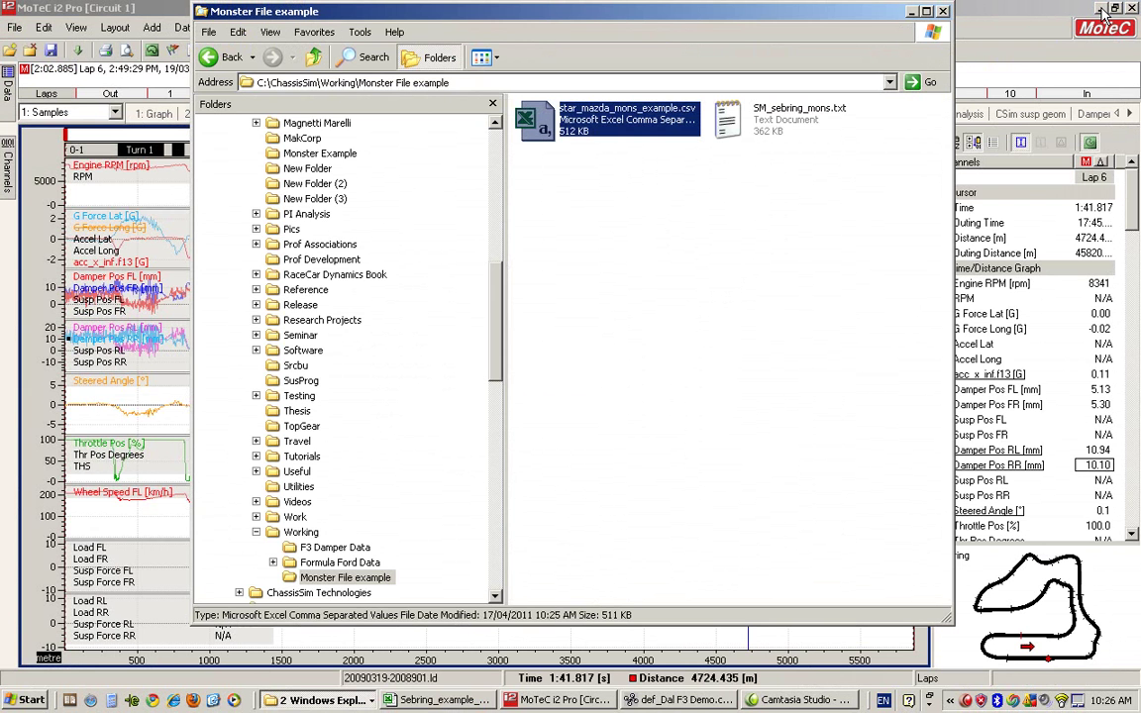
pyautogui.click(910, 11)
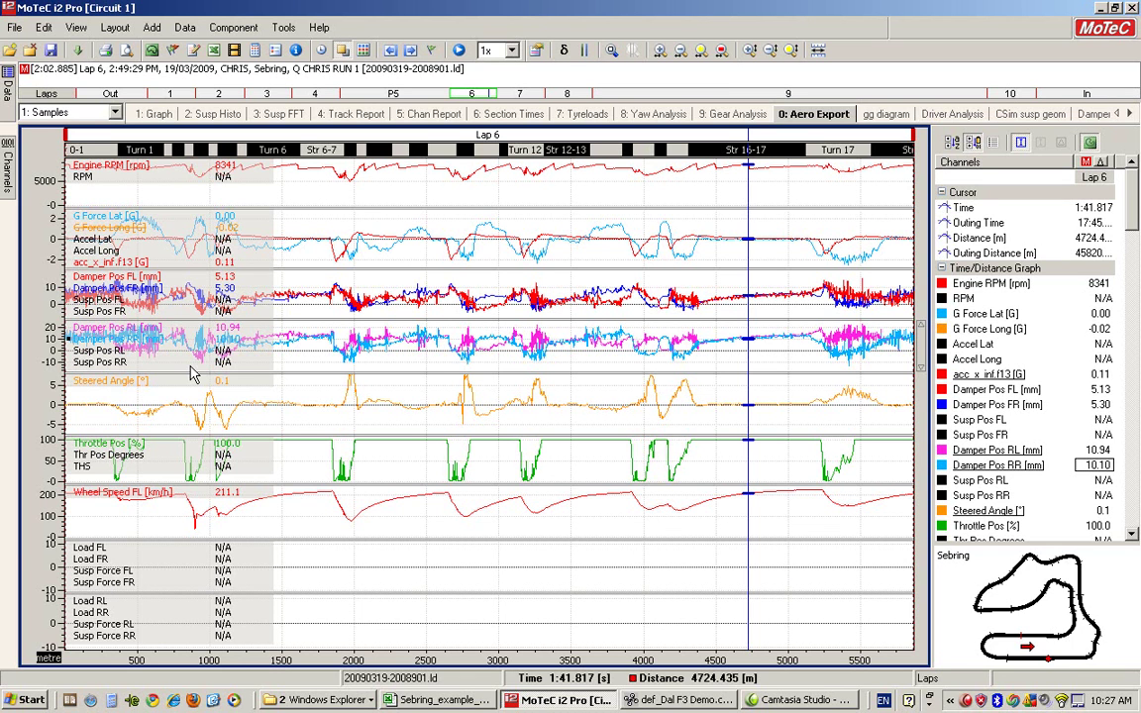
# - Restore the Monster File example window, browse to Magnetti Marelli and select Magnetti Marelli Tips.doc
pyautogui.click(291, 702)
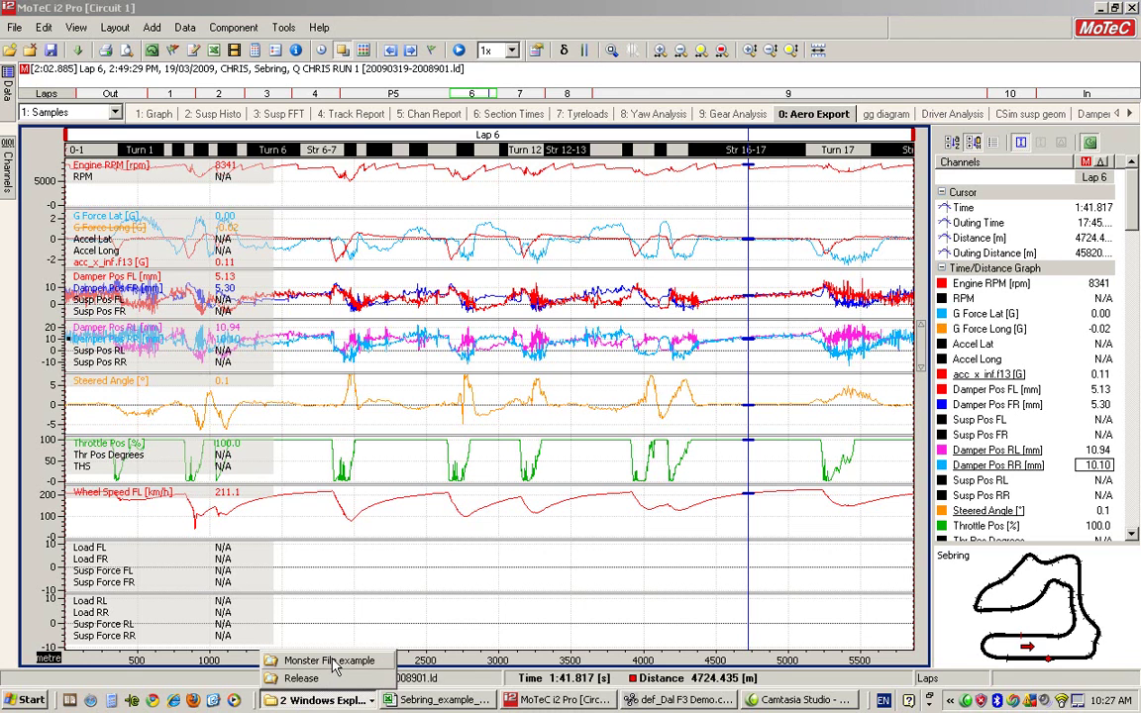
pyautogui.click(332, 661)
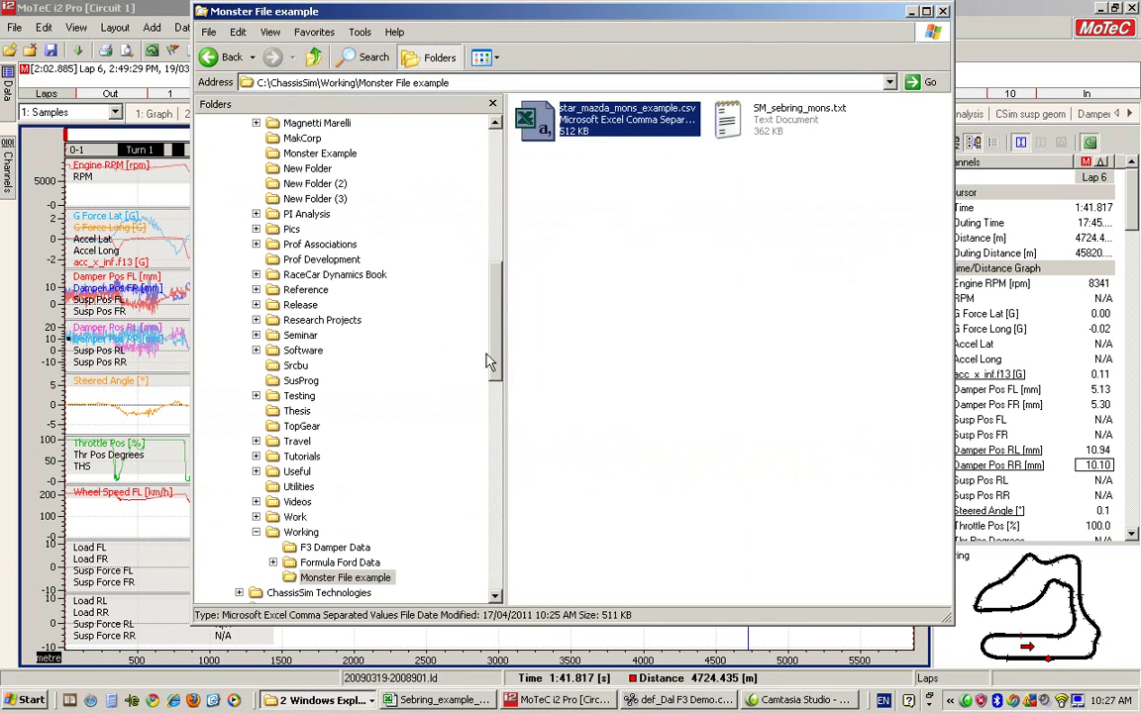
pyautogui.moveTo(496, 357); pyautogui.dragTo(498, 288)
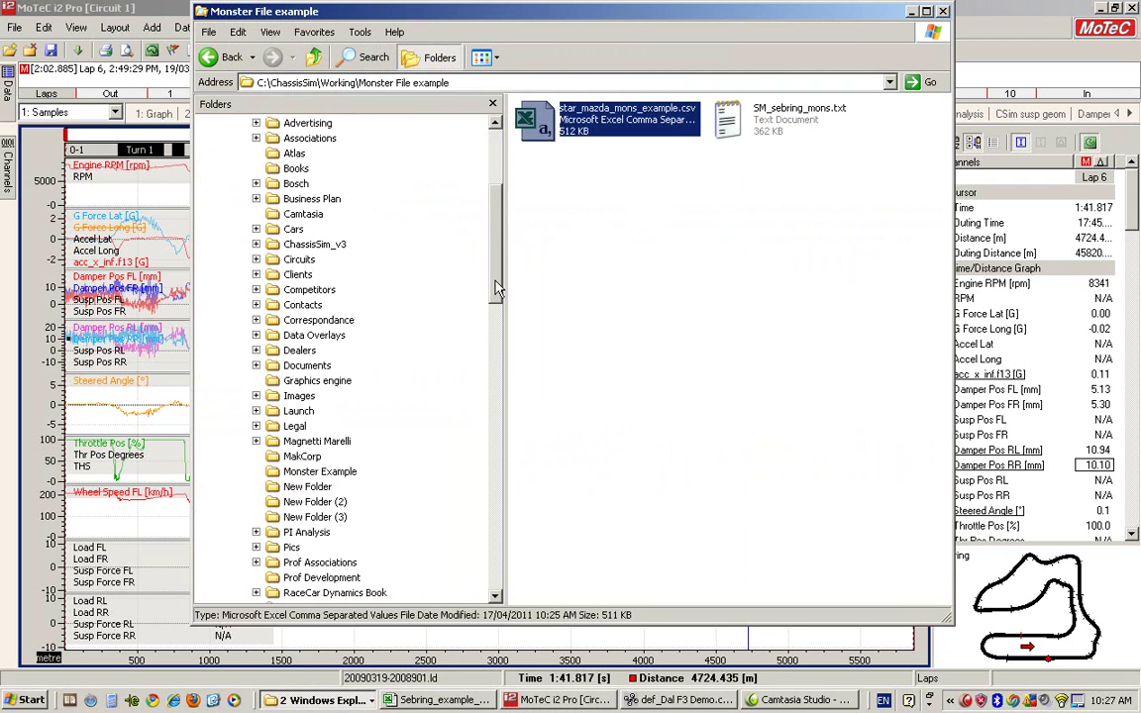
pyautogui.moveTo(499, 288); pyautogui.dragTo(501, 304)
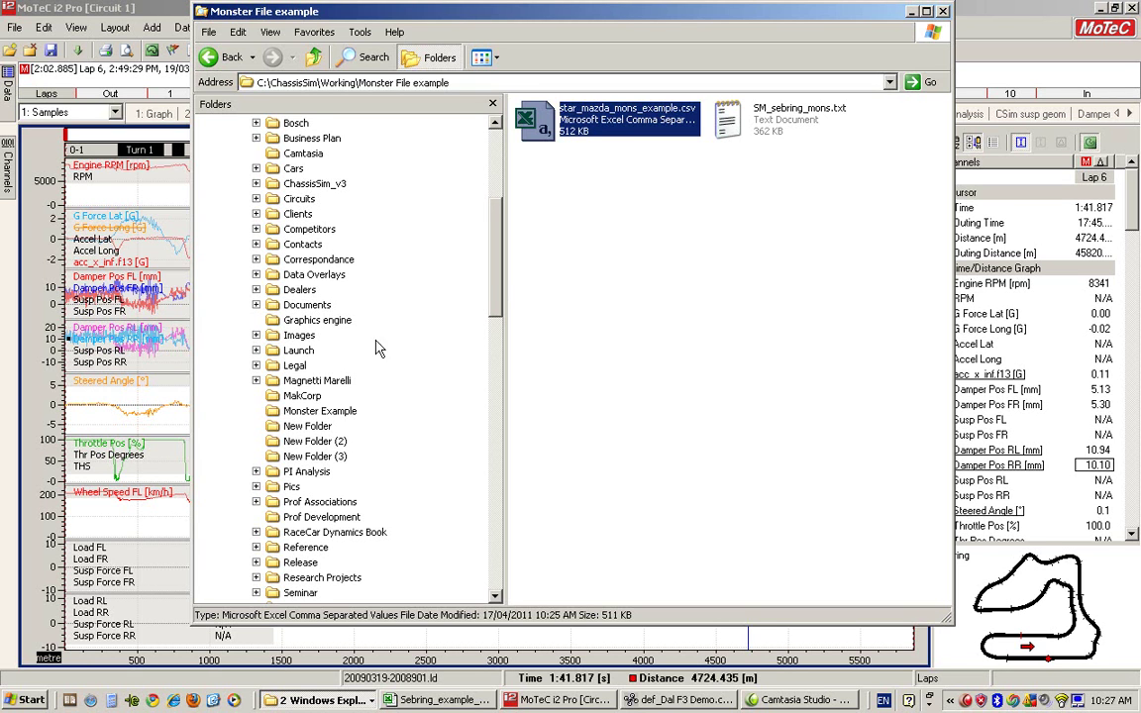
pyautogui.click(317, 380)
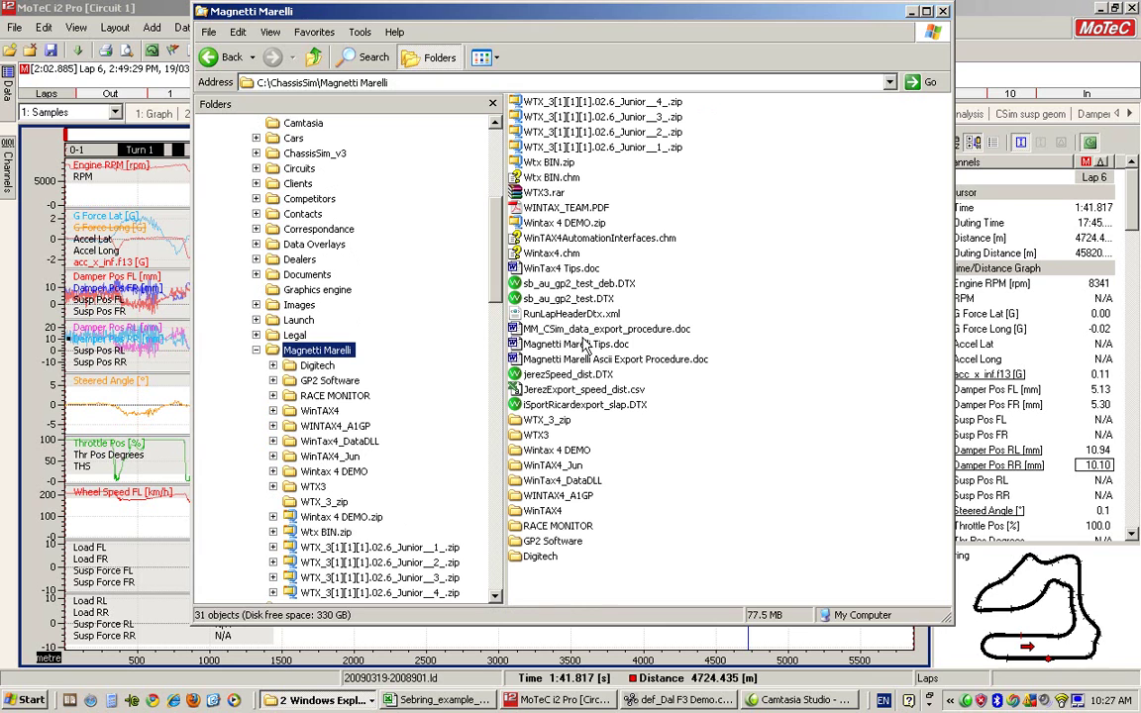
pyautogui.click(597, 344)
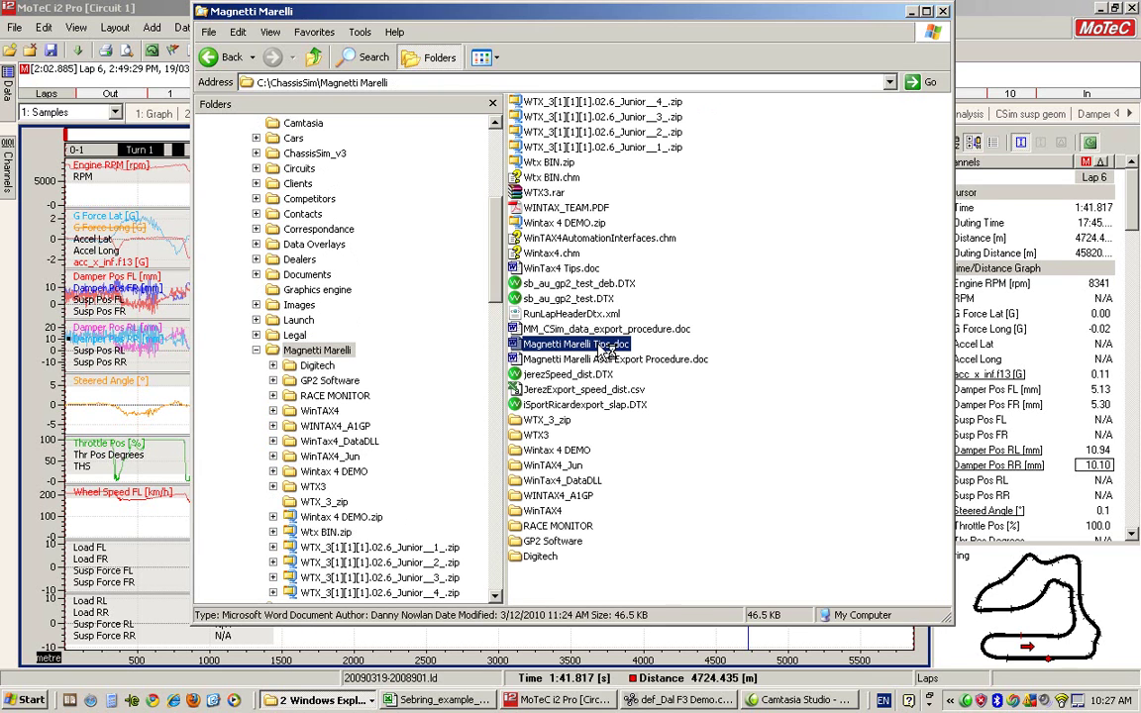
# - Open Magnetti Marelli Tips.doc to read the Lap Distance tips, then return to the Dal F3 Demo setup
pyautogui.doubleClick(603, 344)
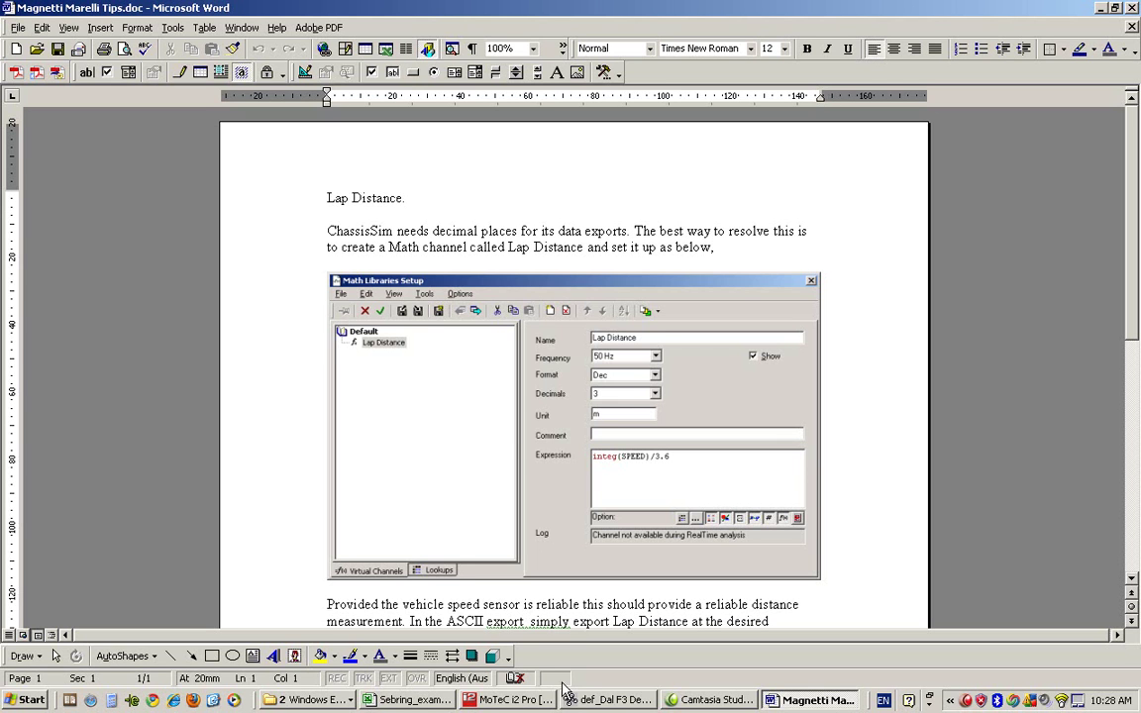
pyautogui.click(616, 701)
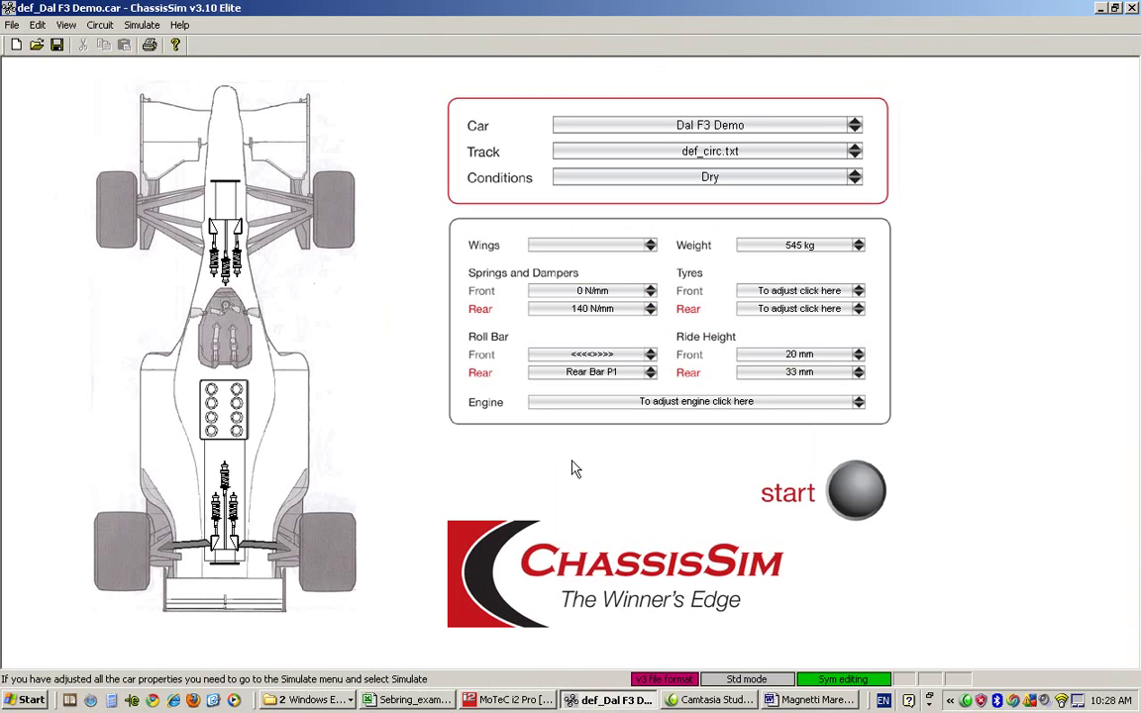
pyautogui.click(100, 26)
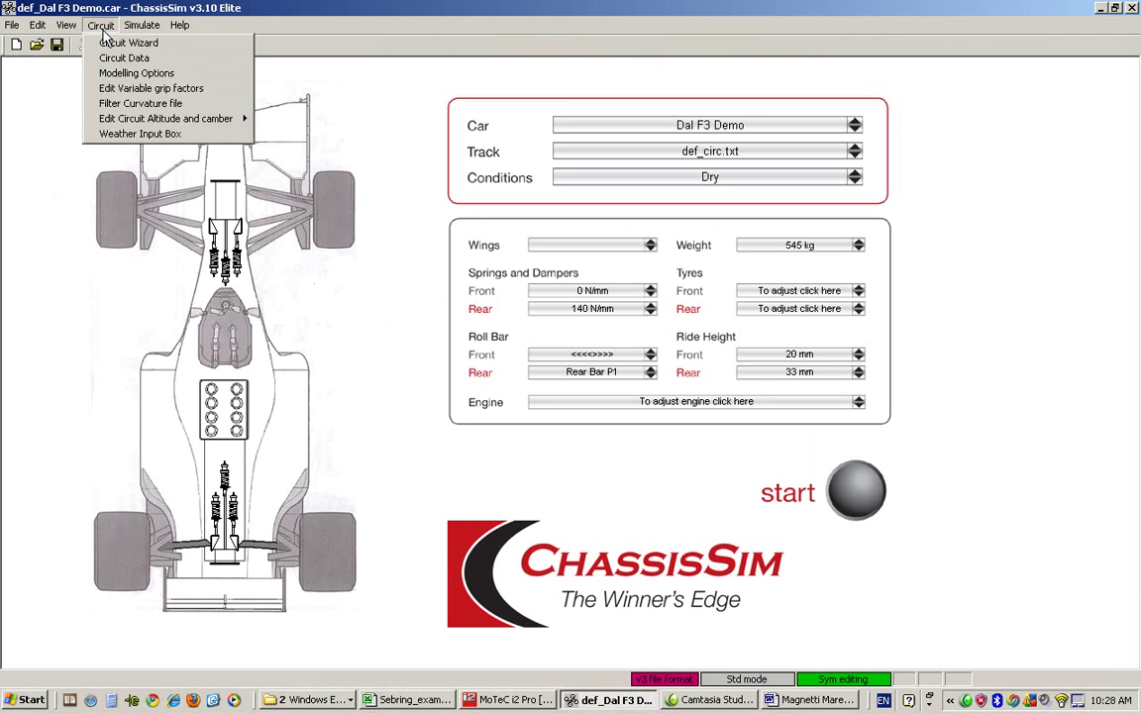
pyautogui.click(142, 104)
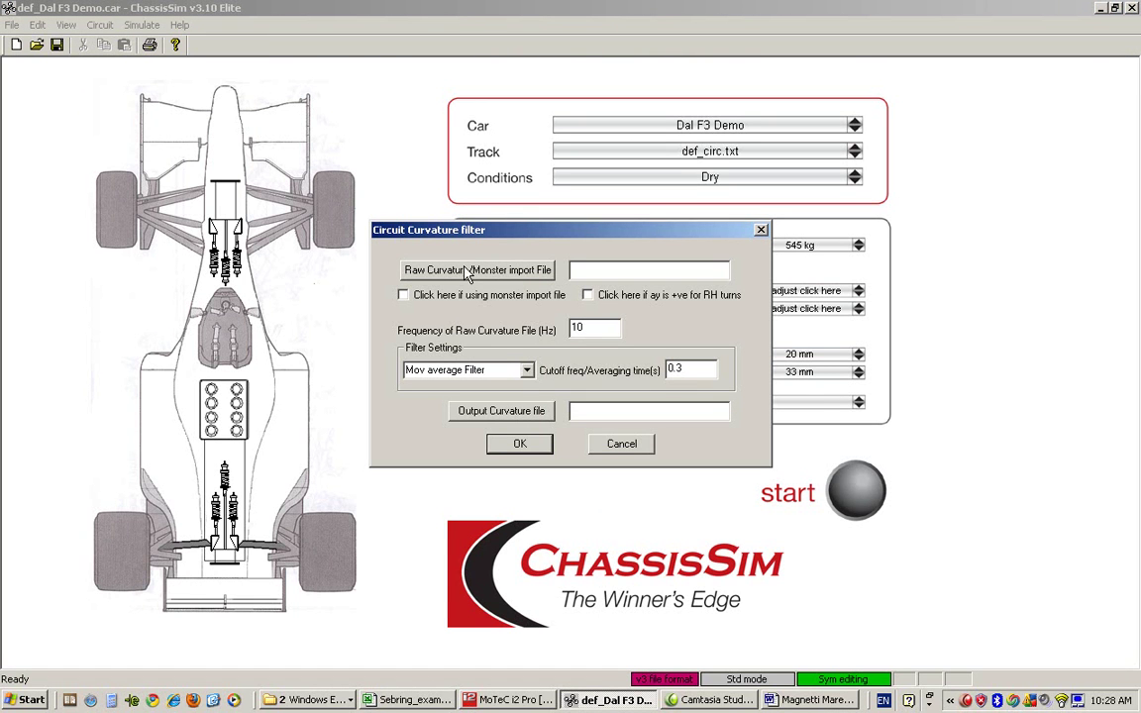
pyautogui.click(403, 294)
pyautogui.click(615, 444)
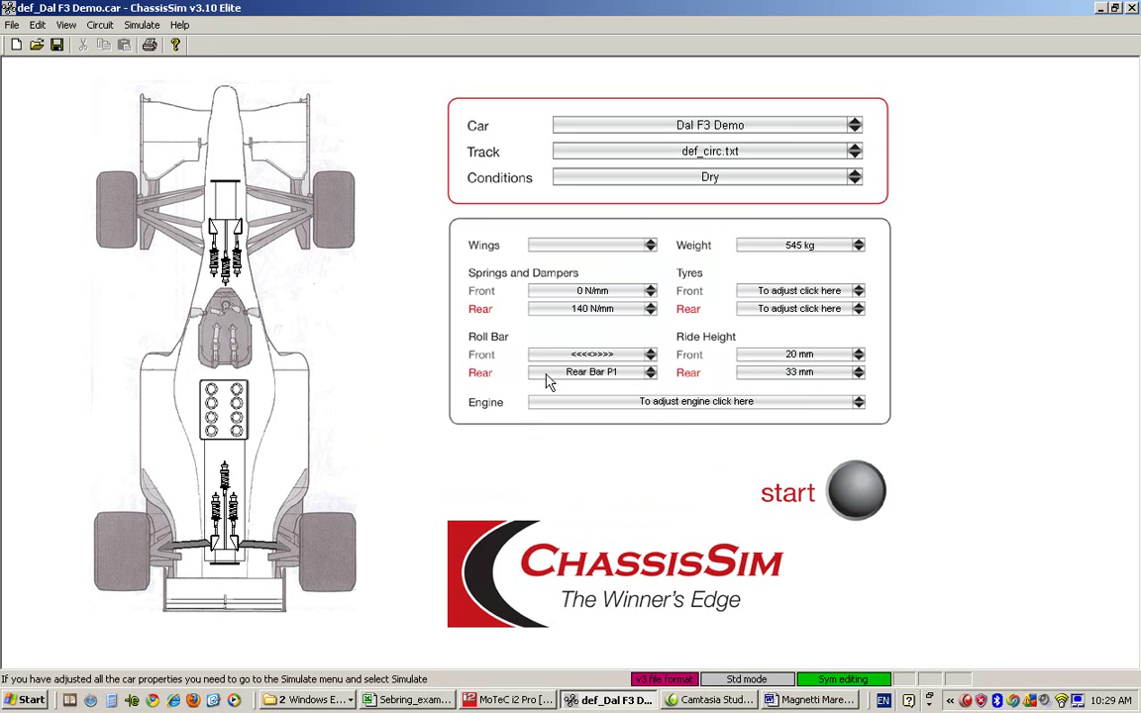
pyautogui.click(100, 25)
pyautogui.moveTo(165, 119)
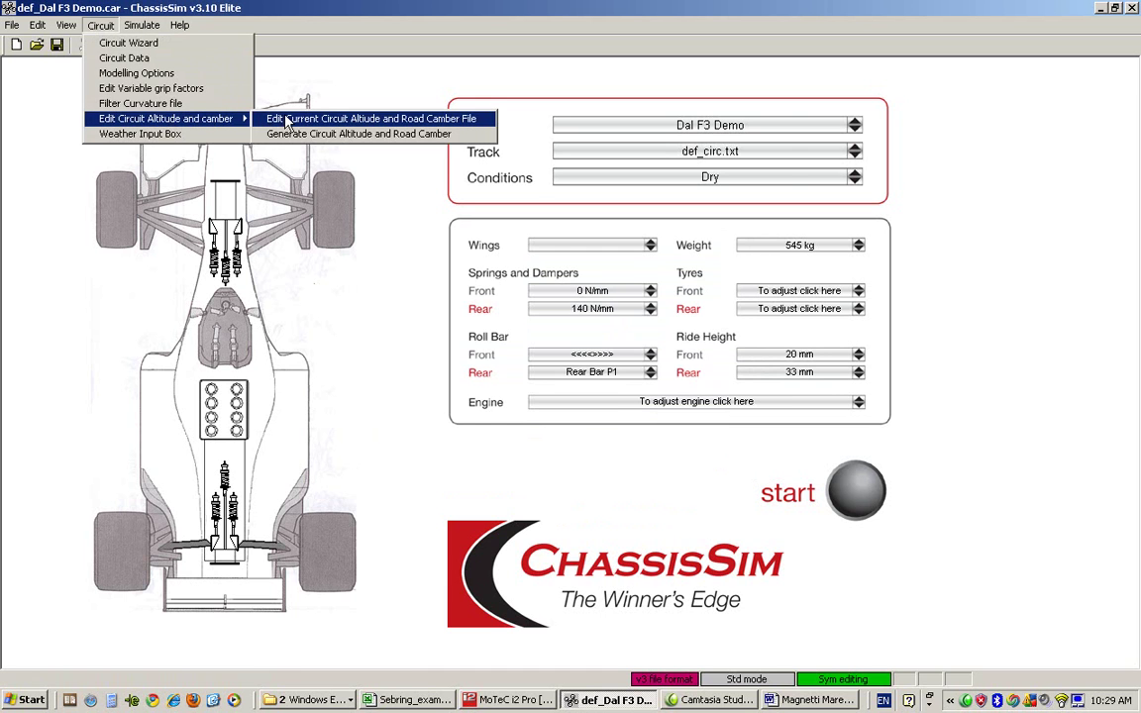
pyautogui.click(313, 139)
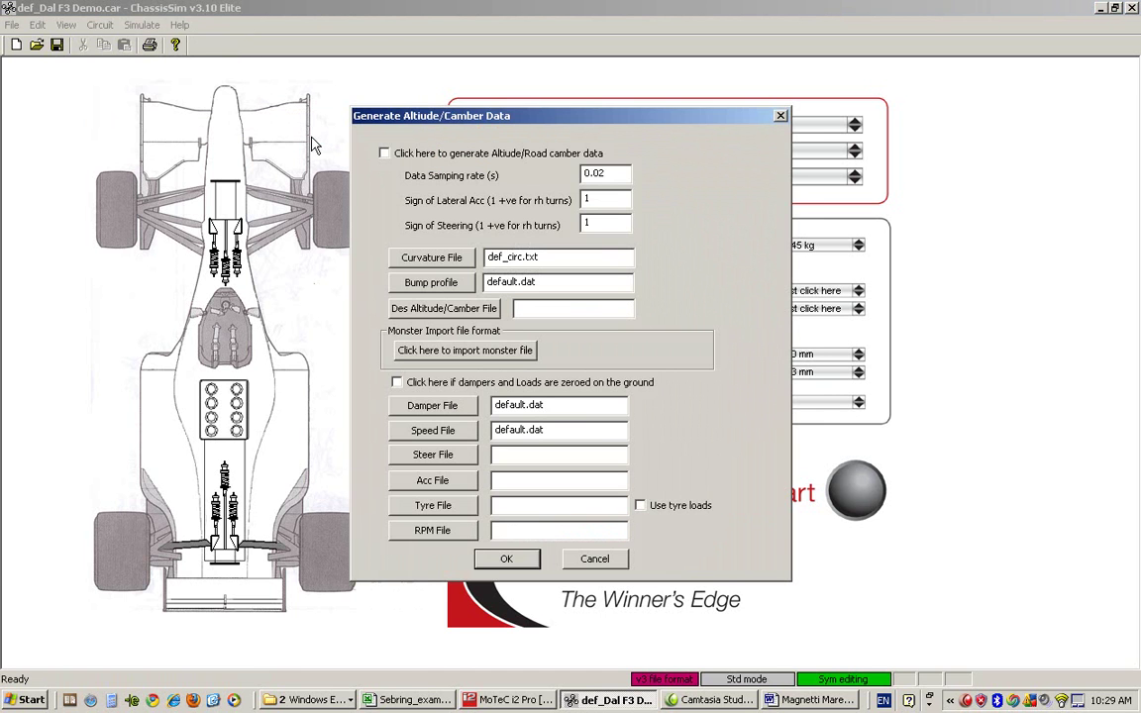
pyautogui.click(598, 560)
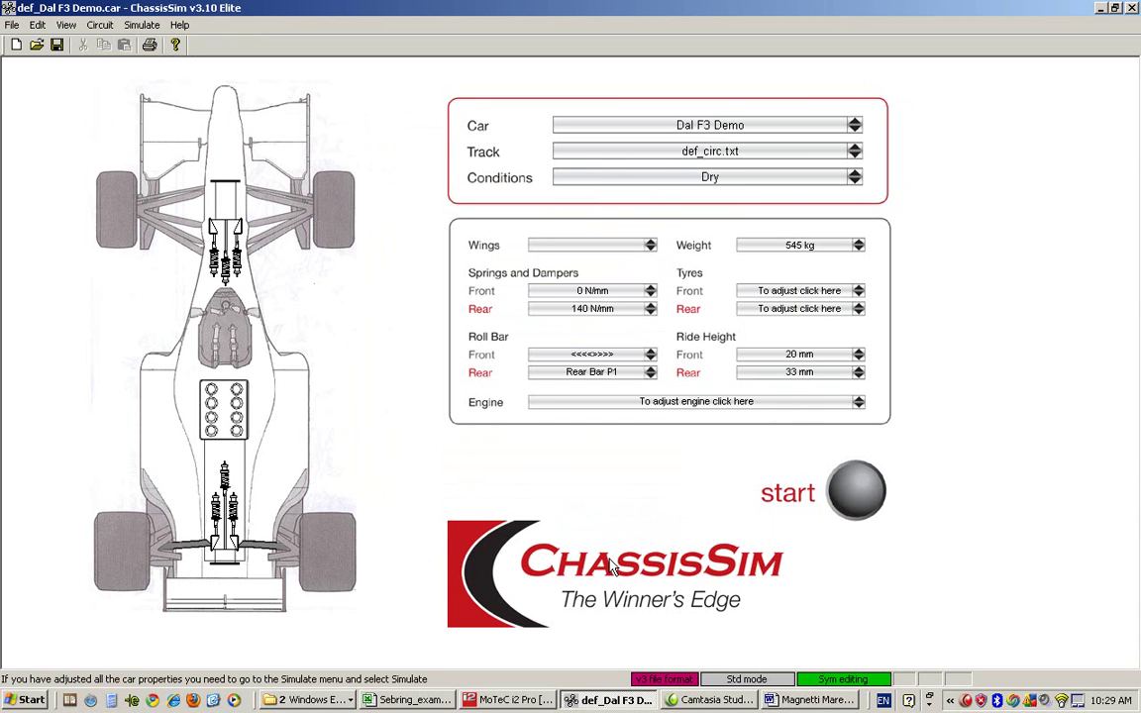